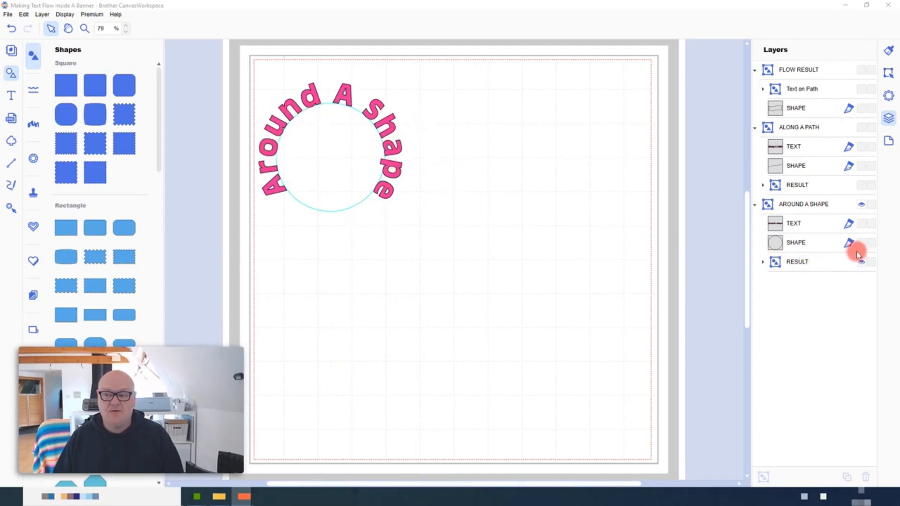
# - Reveal the AROUND A SHAPE group's text and circle and fit them together as text on path, starting at the circle's lower left
pyautogui.click(862, 242)
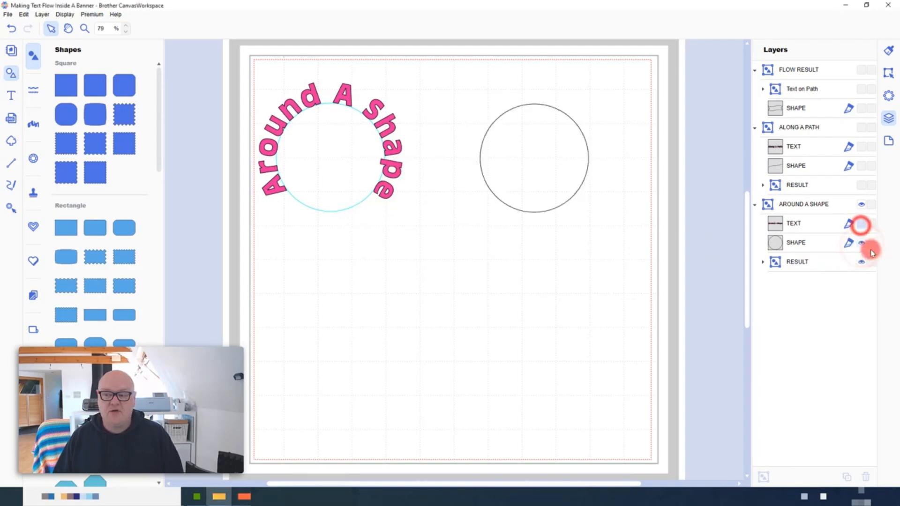
pyautogui.click(820, 225)
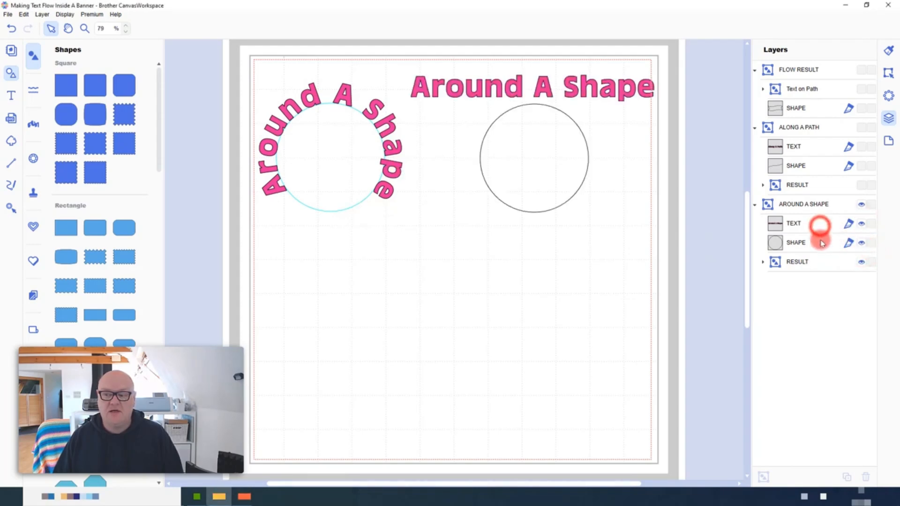
pyautogui.keyDown('shift'); pyautogui.click(821, 244); pyautogui.keyUp('shift')
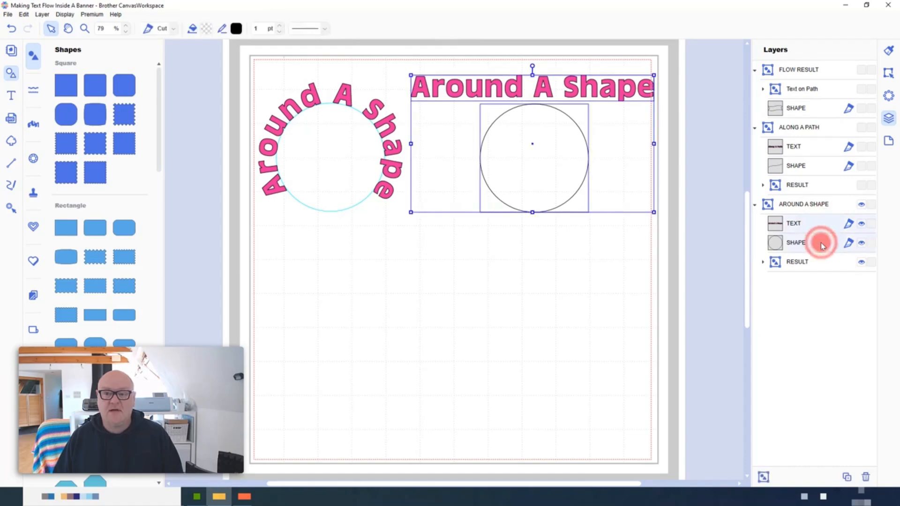
pyautogui.click(889, 76)
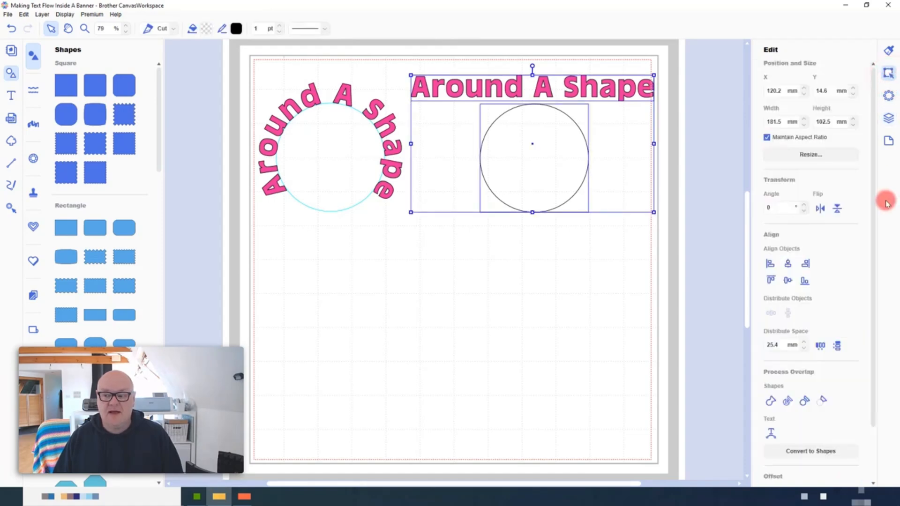
pyautogui.click(775, 433)
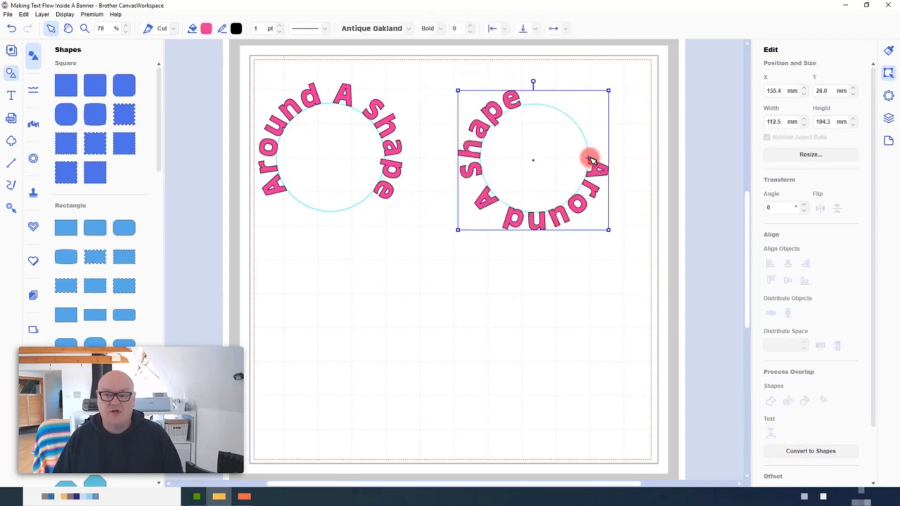
pyautogui.moveTo(591, 159)
pyautogui.mouseDown()
pyautogui.moveTo(543, 202)
pyautogui.moveTo(497, 203)
pyautogui.moveTo(493, 195)
pyautogui.mouseUp()
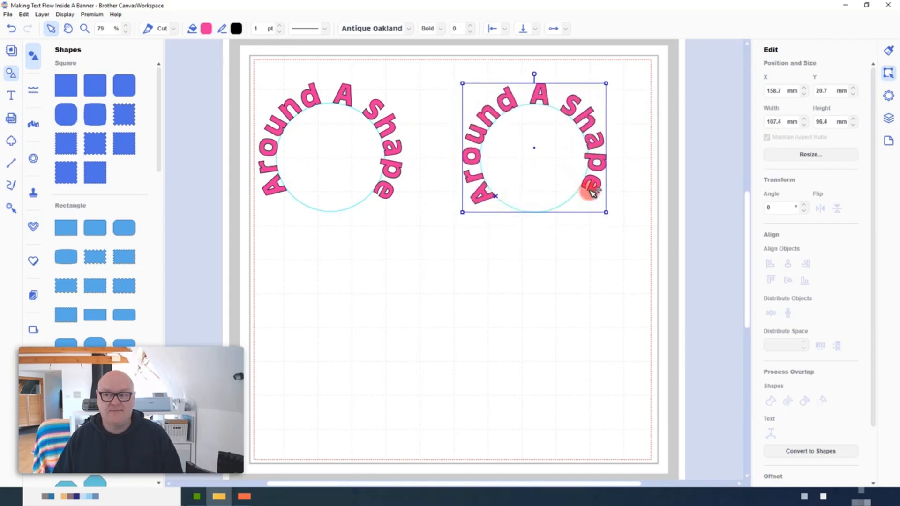
# - Make the RESULT, SHAPE and TEXT layers of the ALONG A PATH group visible
pyautogui.click(888, 121)
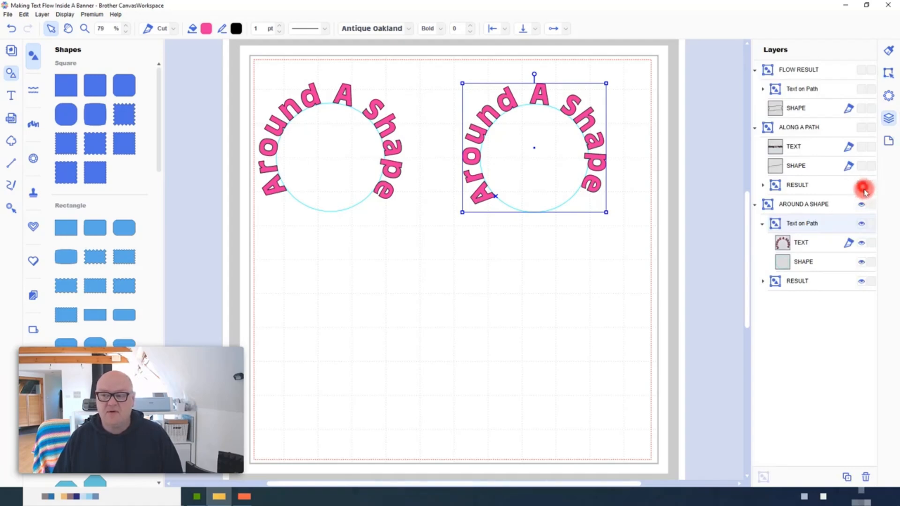
pyautogui.click(863, 187)
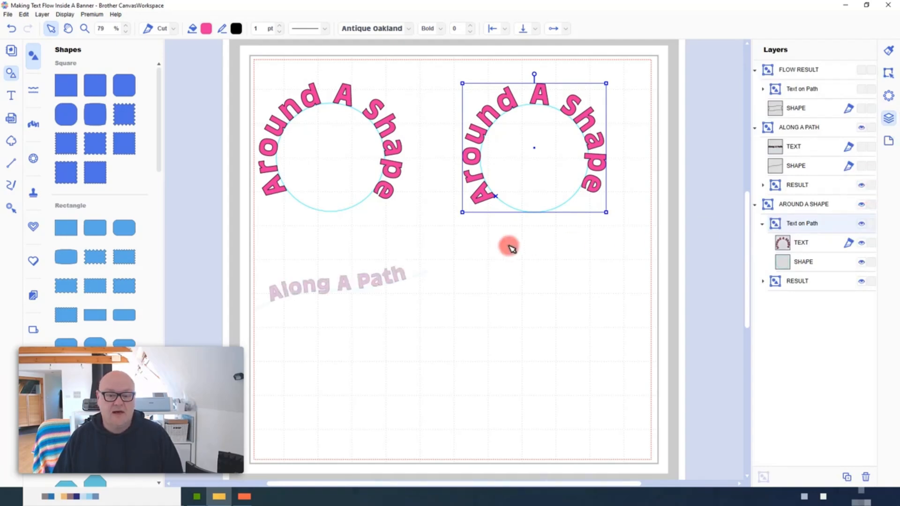
pyautogui.click(436, 299)
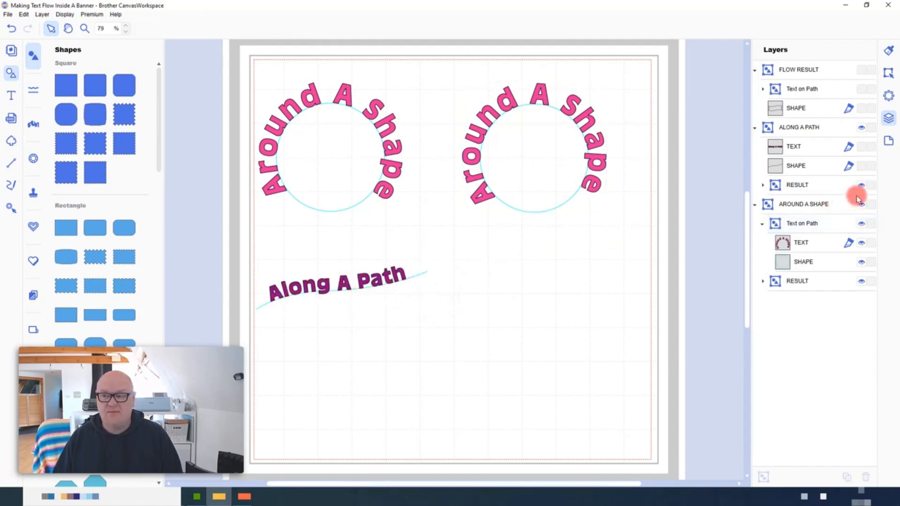
pyautogui.click(861, 167)
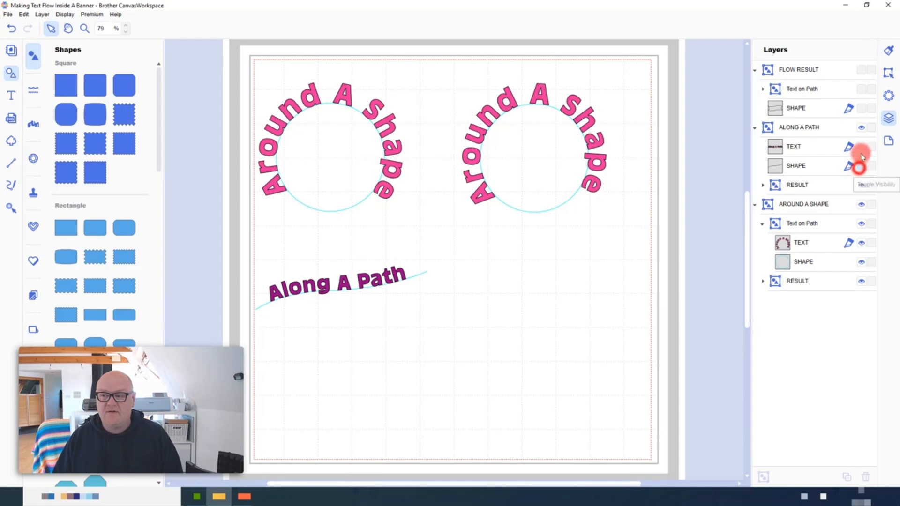
pyautogui.click(863, 147)
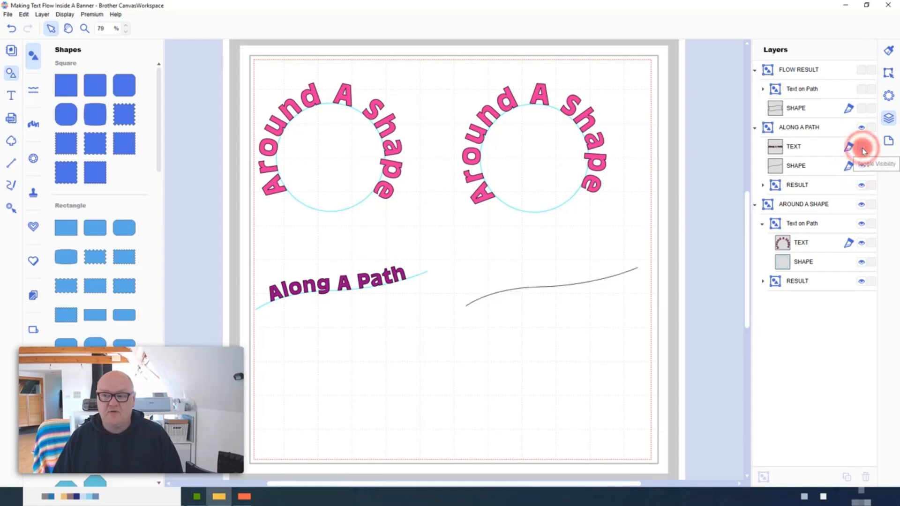
pyautogui.moveTo(643, 330); pyautogui.dragTo(577, 244)
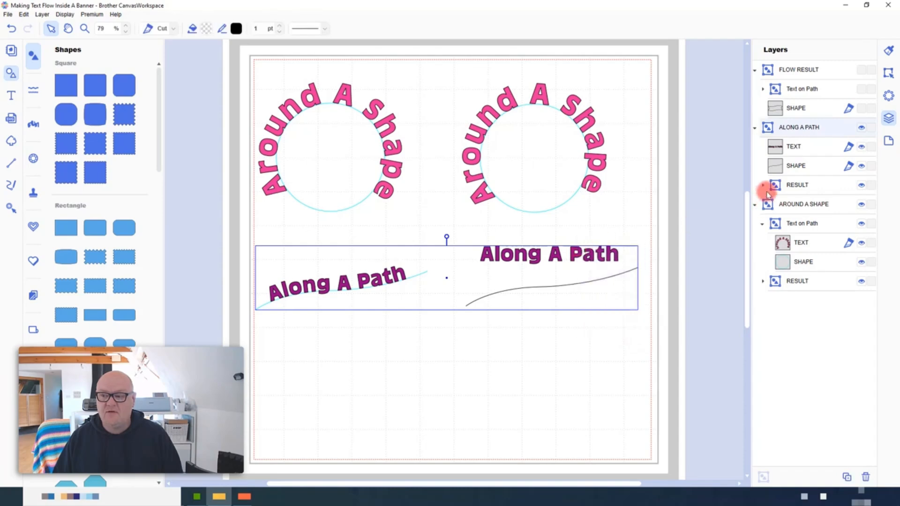
# - Fit the Along A Path text to the wavy line below it and slide its start slightly inward along the path
pyautogui.click(816, 148)
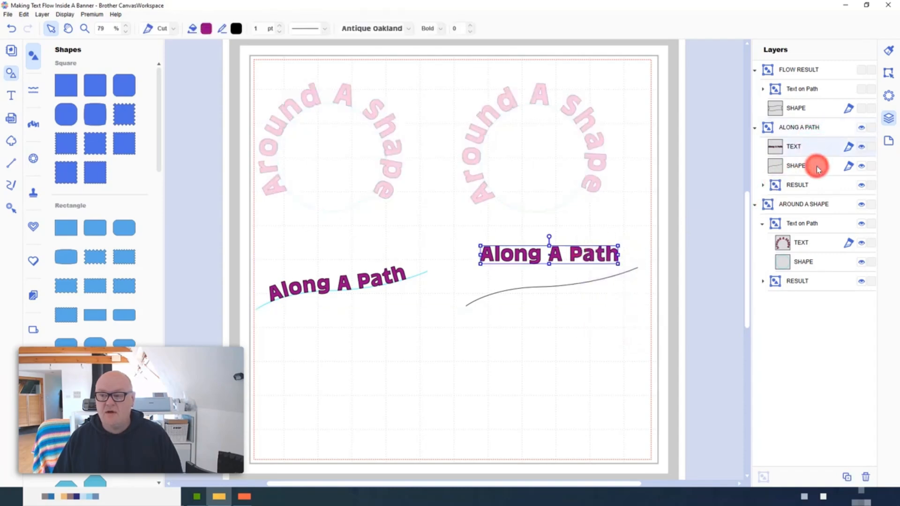
pyautogui.keyDown('ctrl'); pyautogui.click(818, 166); pyautogui.keyUp('ctrl')
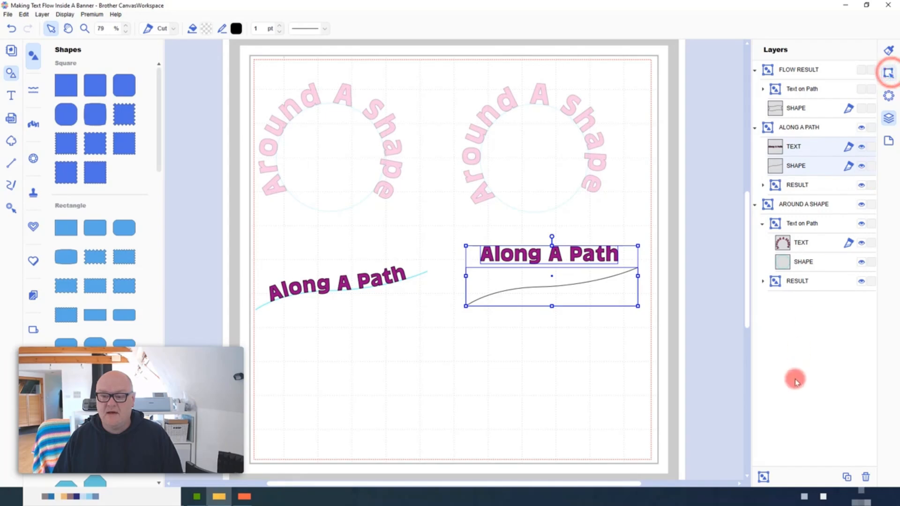
pyautogui.click(771, 432)
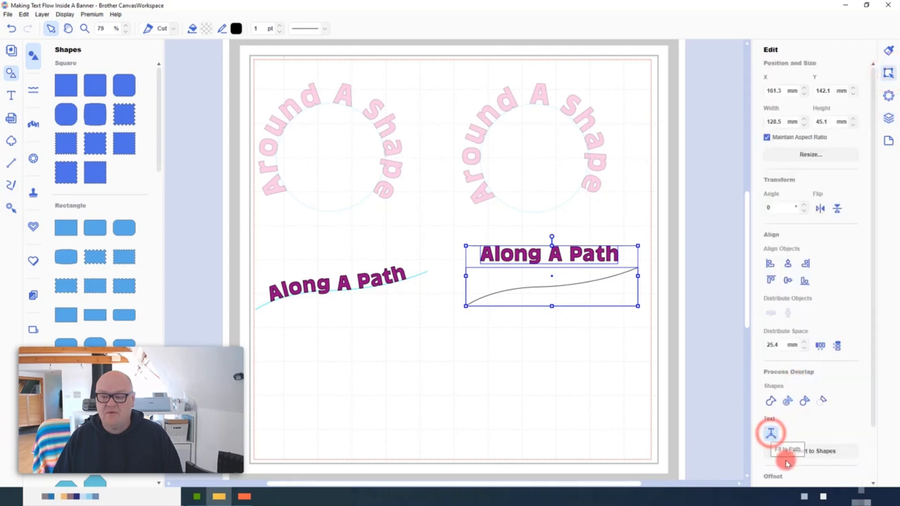
pyautogui.click(772, 430)
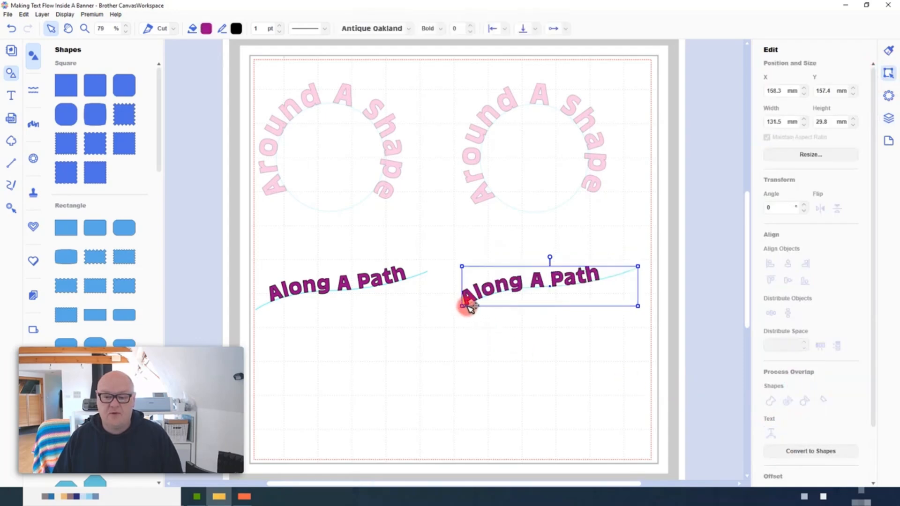
pyautogui.moveTo(476, 303); pyautogui.dragTo(485, 298)
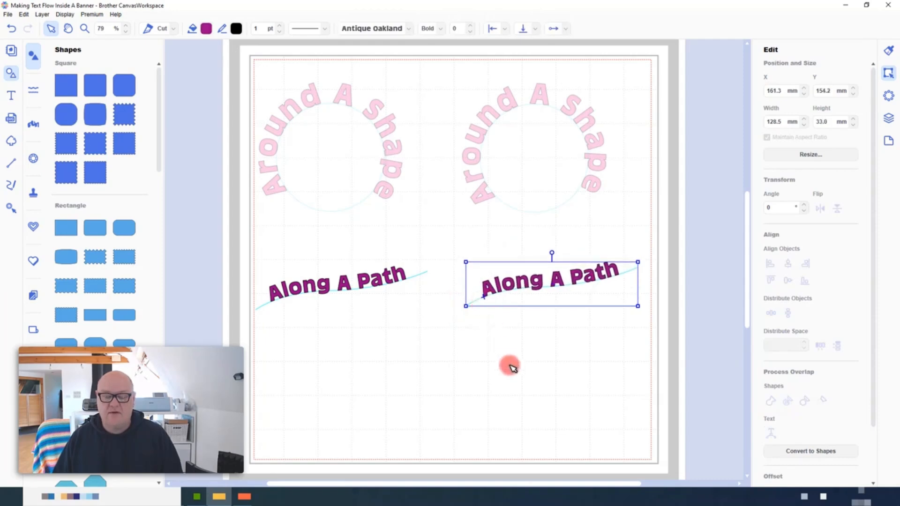
pyautogui.click(662, 351)
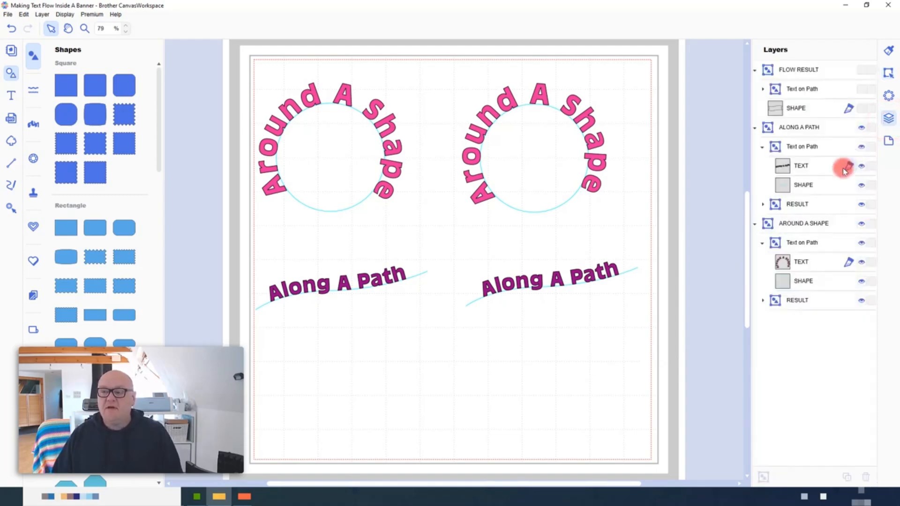
# - Show the FLOW RESULT group's banner shape and text on path to examine how the text flows inside the banner
pyautogui.click(862, 108)
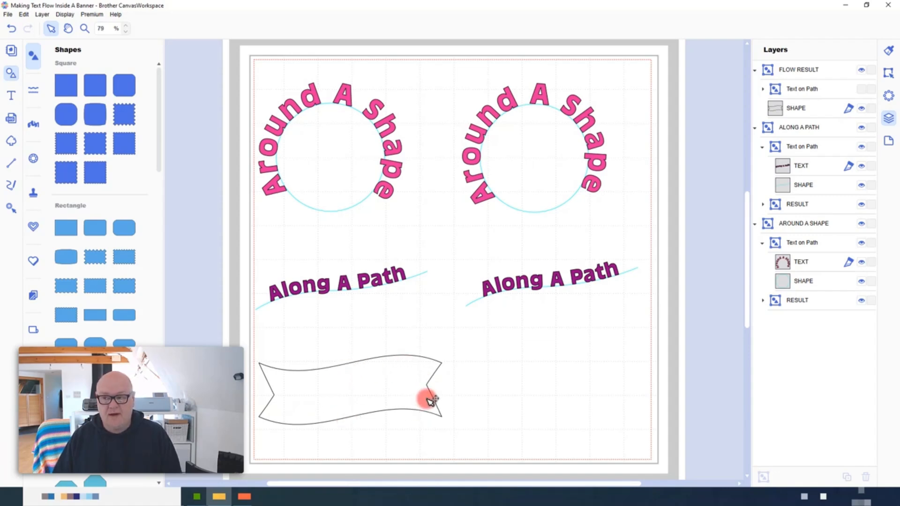
pyautogui.click(862, 89)
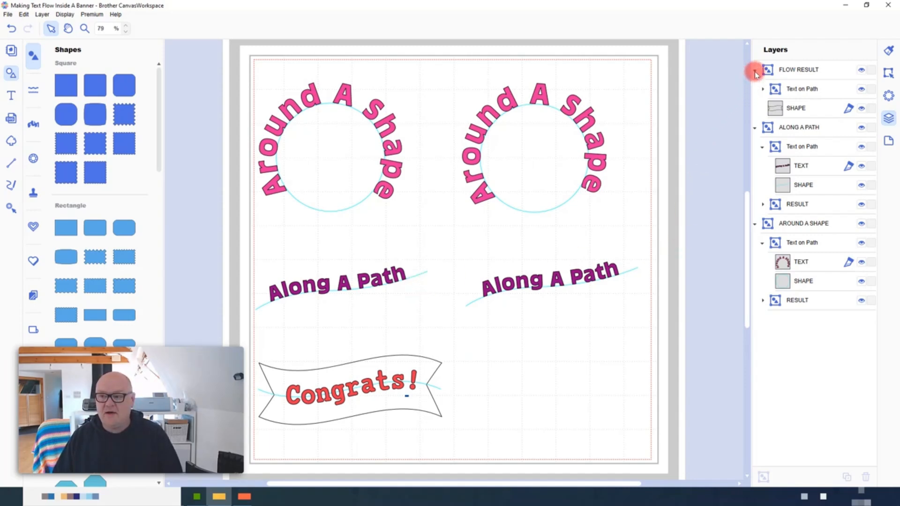
pyautogui.click(814, 109)
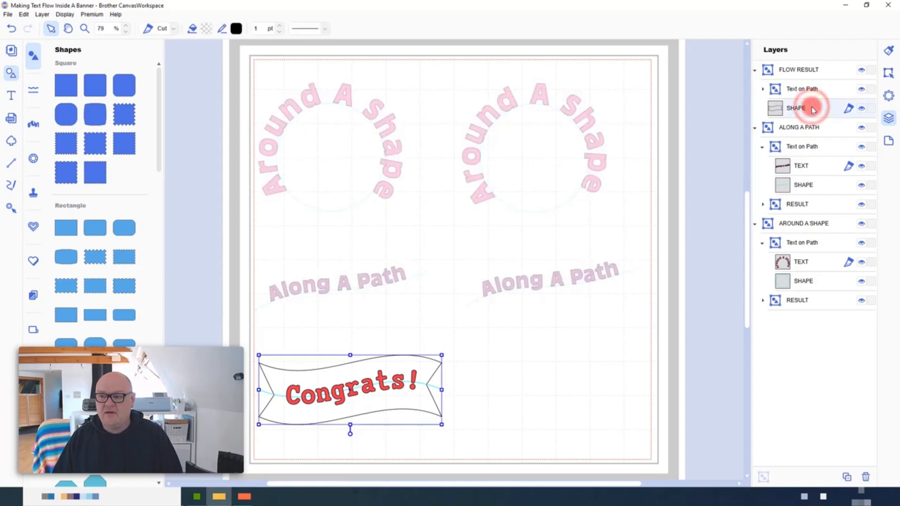
# - Hide and lock the FLOW RESULT, ALONG A PATH and AROUND A SHAPE groups to clear the mat
pyautogui.click(755, 70)
pyautogui.click(861, 71)
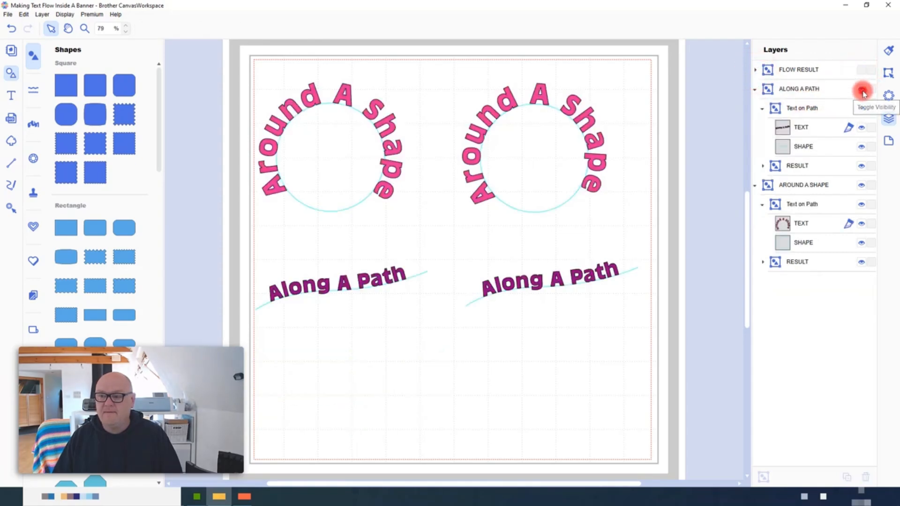
pyautogui.click(863, 90)
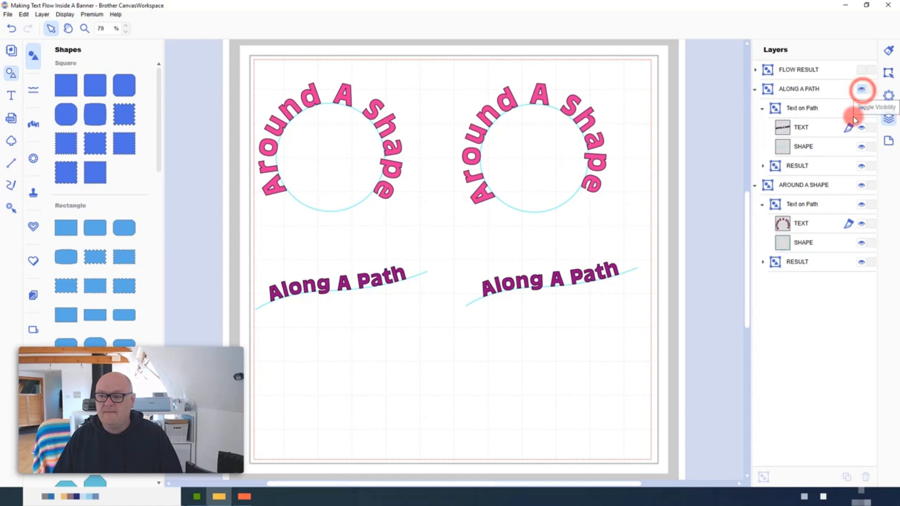
pyautogui.click(863, 186)
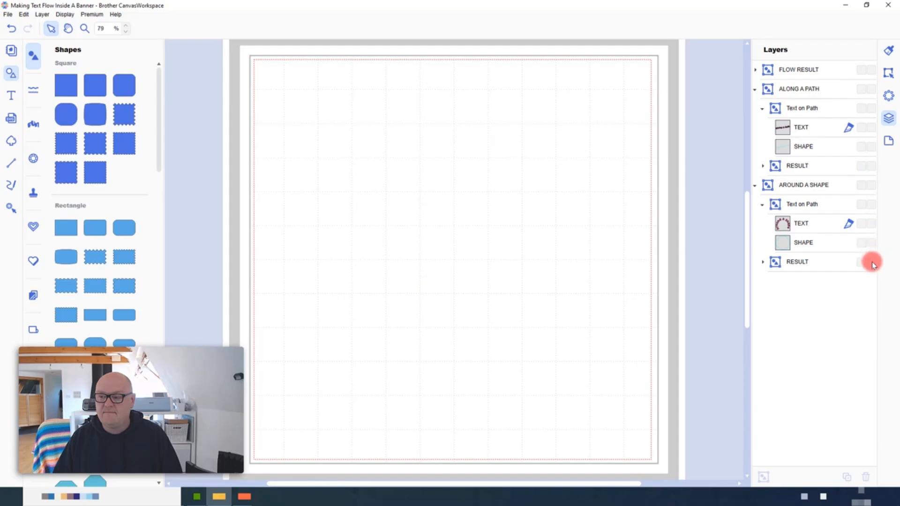
pyautogui.click(871, 187)
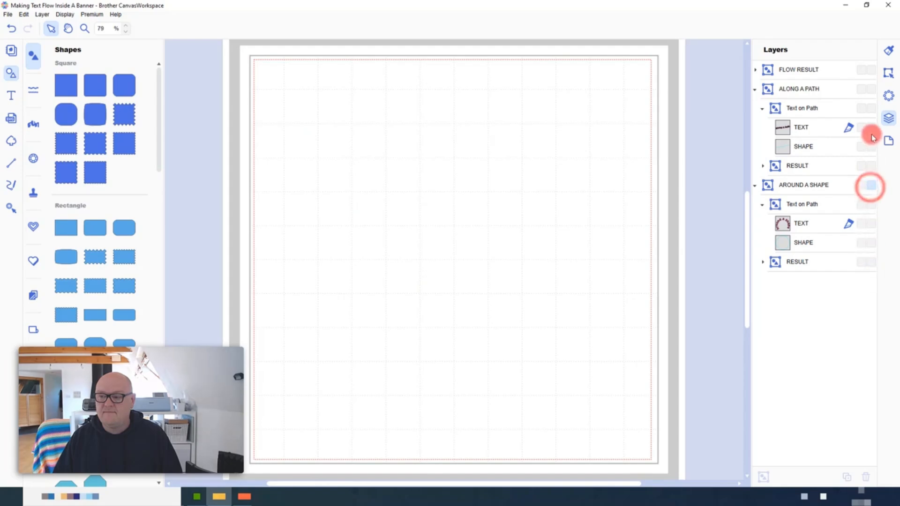
pyautogui.click(872, 72)
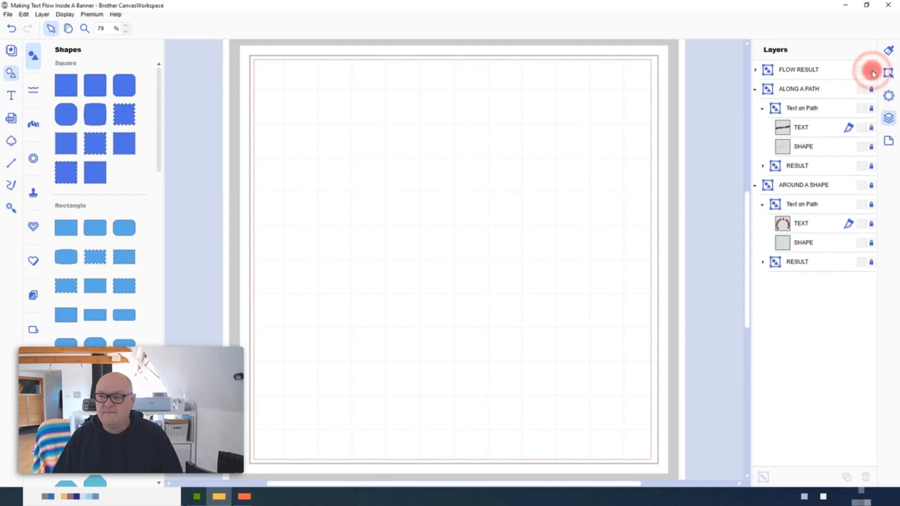
# - Import Banner.svg from the Hacks folder on the computer onto the mat
pyautogui.click(10, 15)
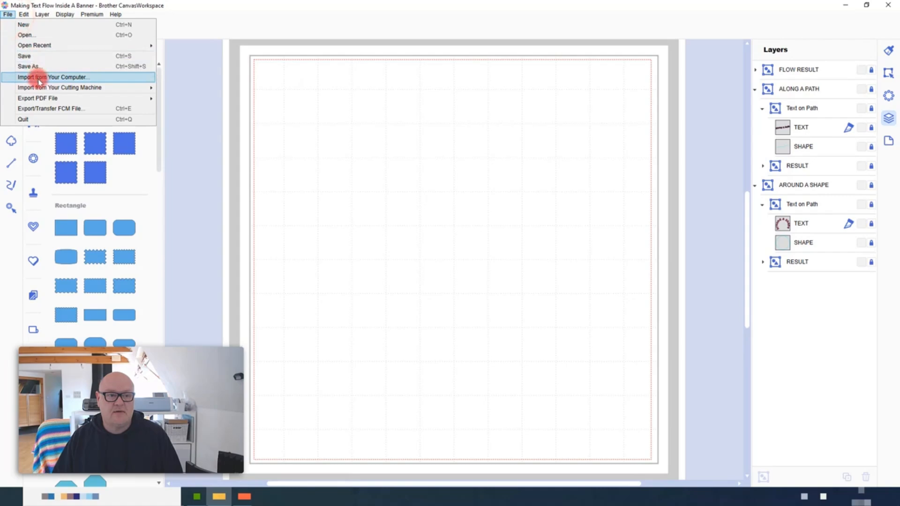
pyautogui.click(103, 78)
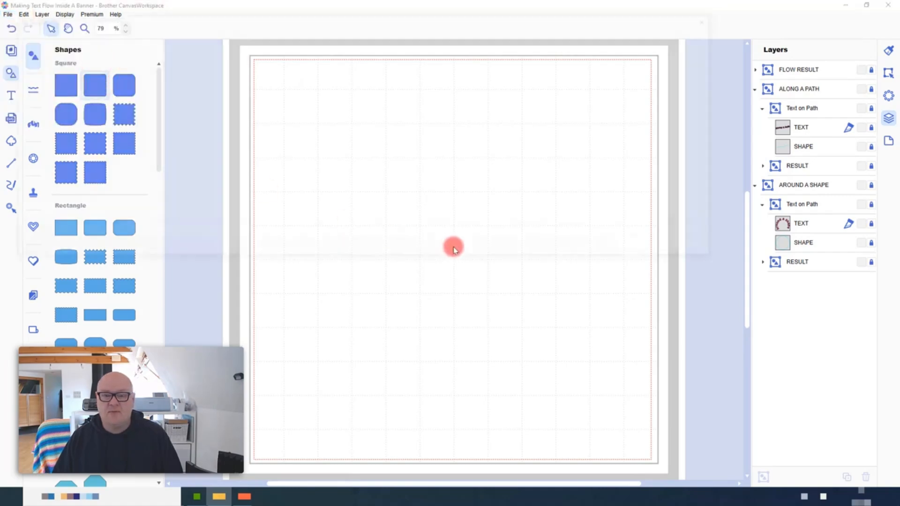
pyautogui.click(43, 92)
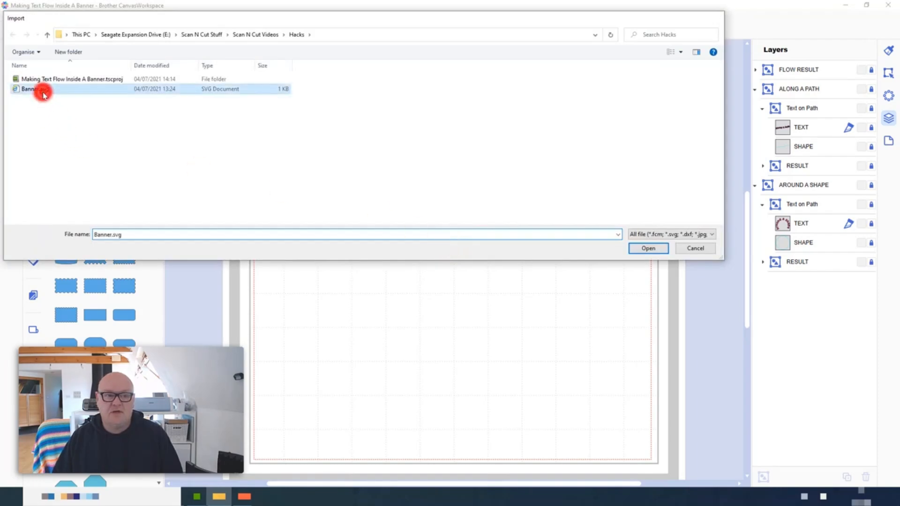
pyautogui.doubleClick(43, 92)
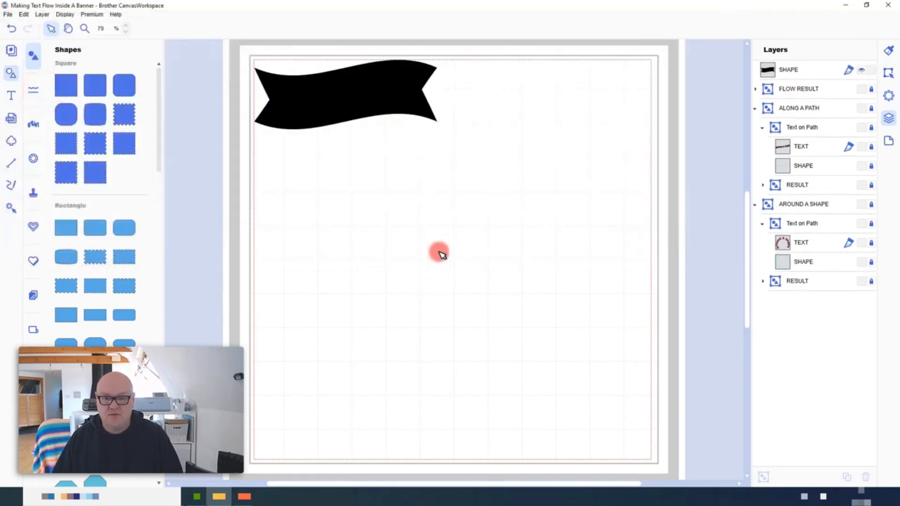
# - Enlarge the imported banner proportionally and move it to the upper middle of the mat
pyautogui.click(401, 89)
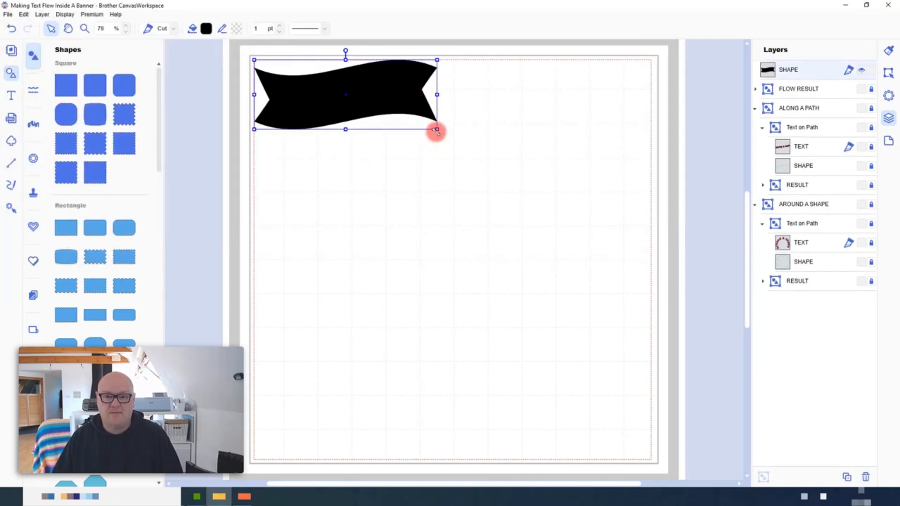
pyautogui.moveTo(437, 129); pyautogui.dragTo(543, 197)
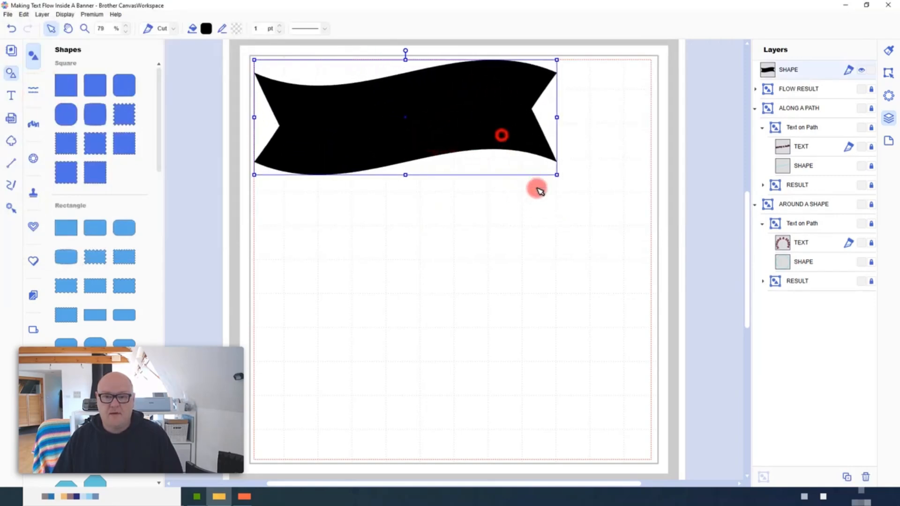
pyautogui.moveTo(501, 135); pyautogui.dragTo(554, 219)
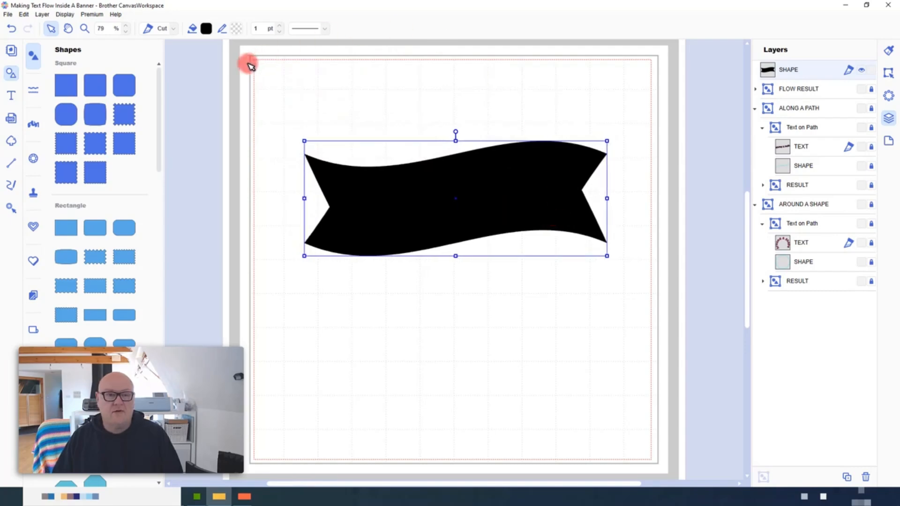
# - Change the banner's black fill to no fill
pyautogui.click(208, 29)
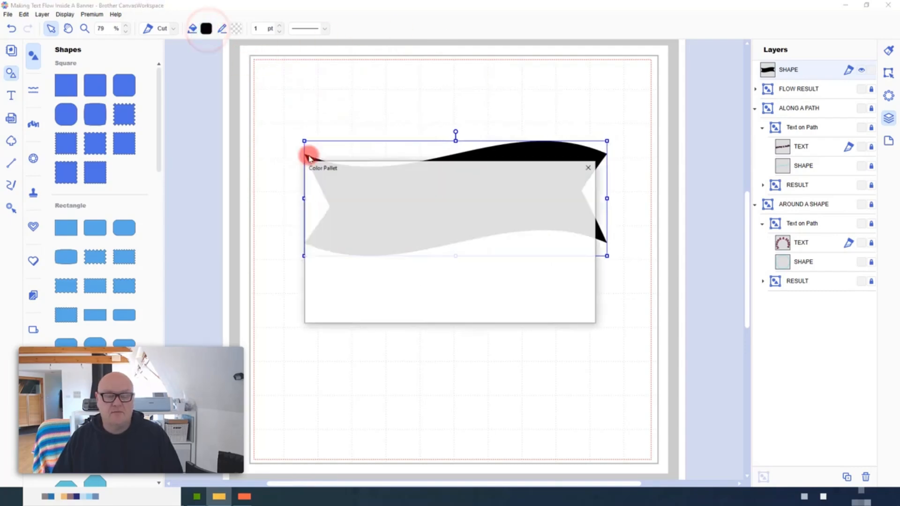
pyautogui.click(322, 192)
pyautogui.click(524, 308)
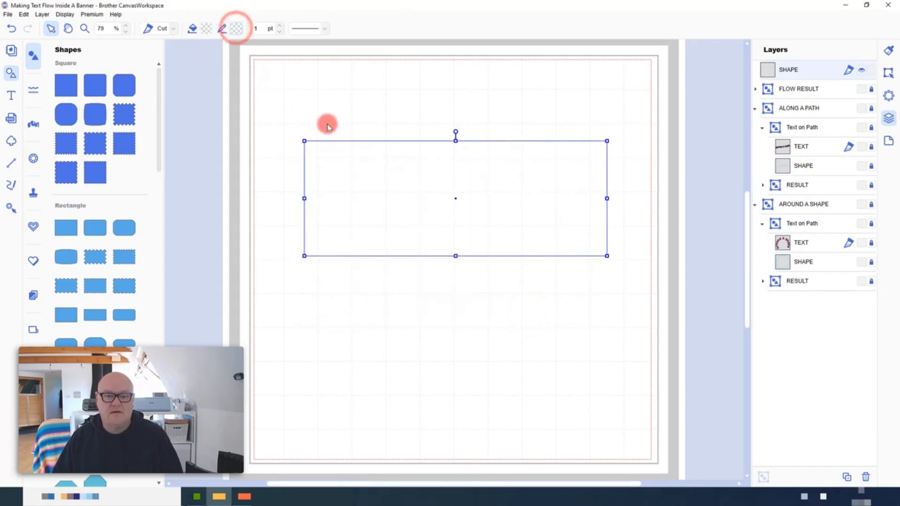
# - Set the banner's outline colour to black, #000000
pyautogui.click(323, 284)
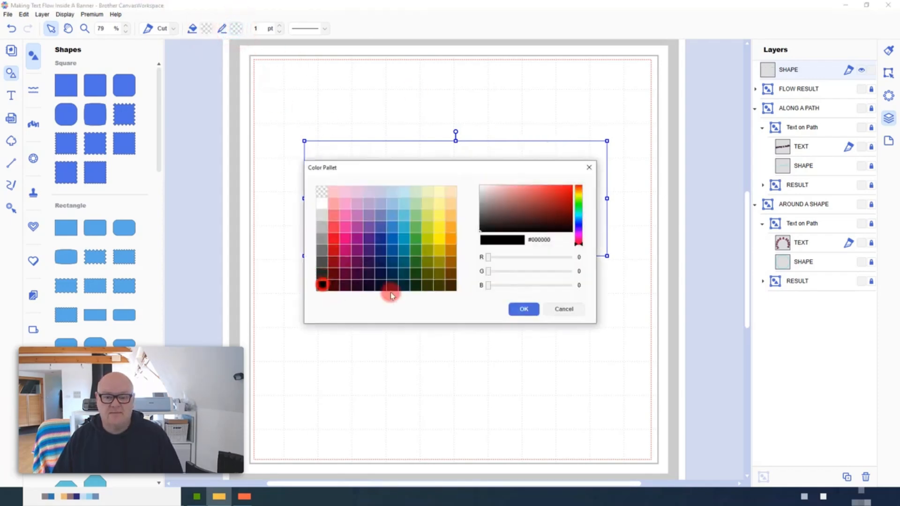
pyautogui.click(521, 308)
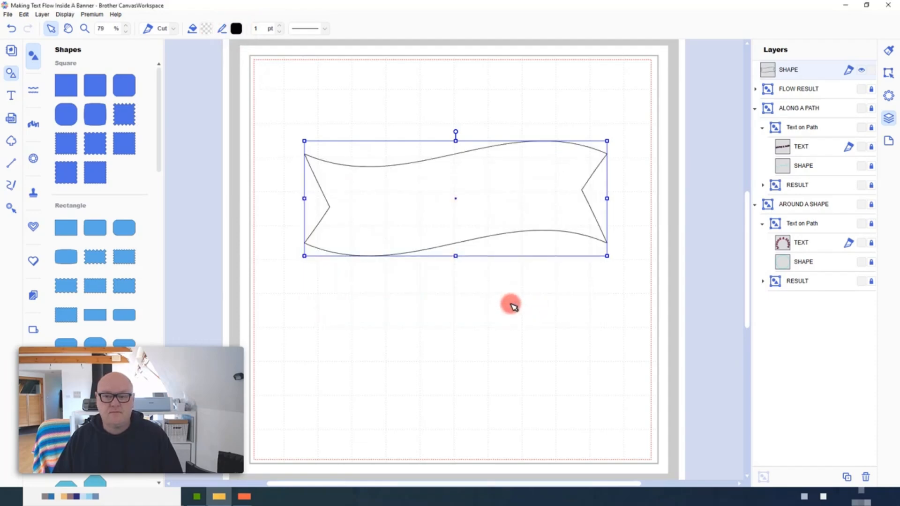
pyautogui.click(510, 303)
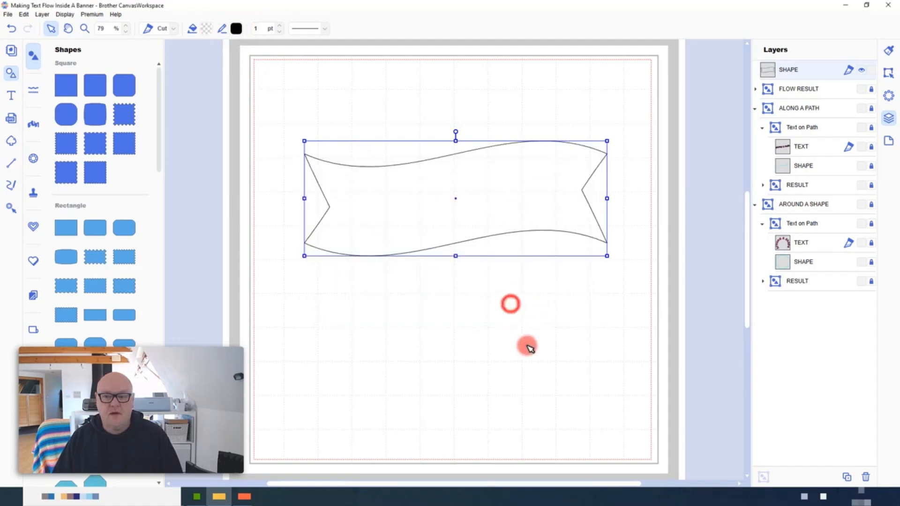
# - Duplicate the banner and place the copy directly below the original
pyautogui.click(477, 227)
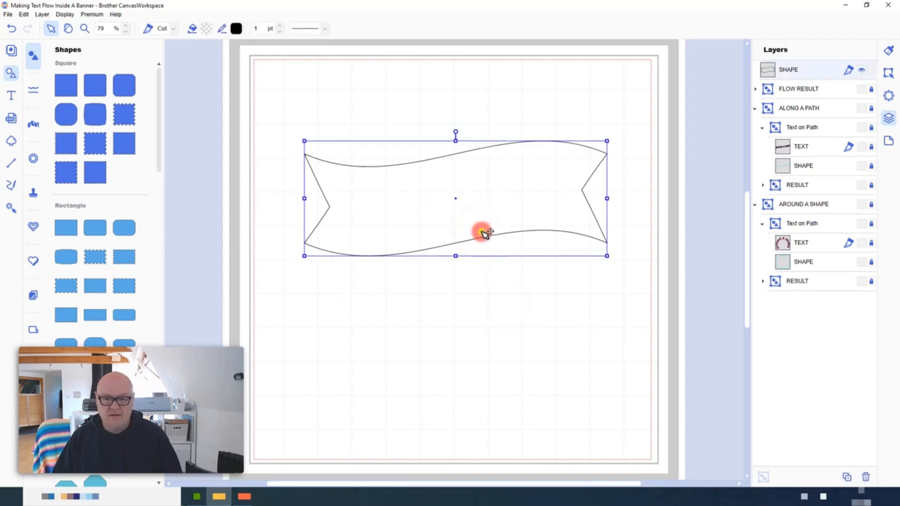
pyautogui.rightClick(483, 232)
pyautogui.click(497, 275)
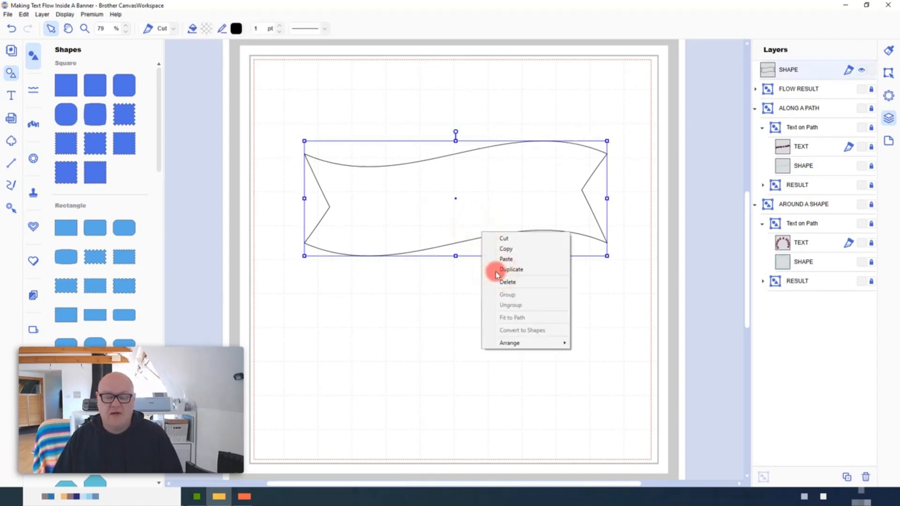
pyautogui.click(493, 269)
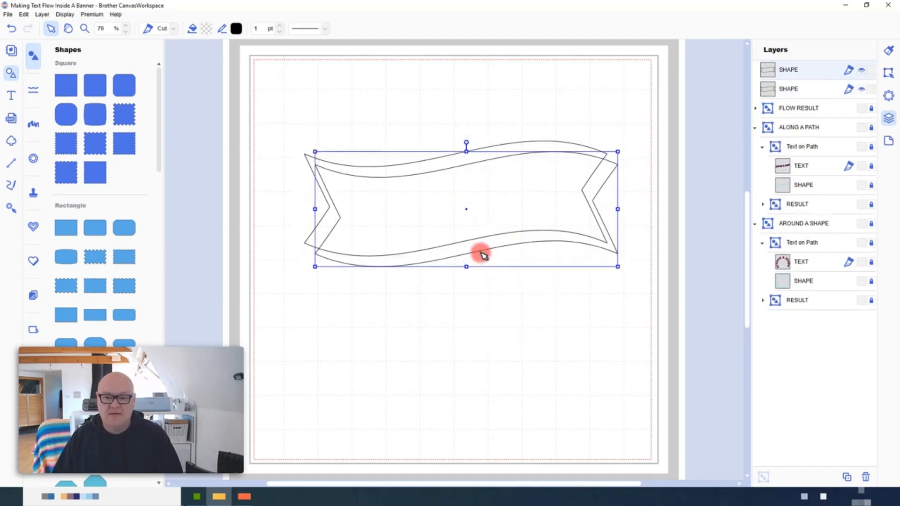
pyautogui.moveTo(484, 254); pyautogui.dragTo(477, 365)
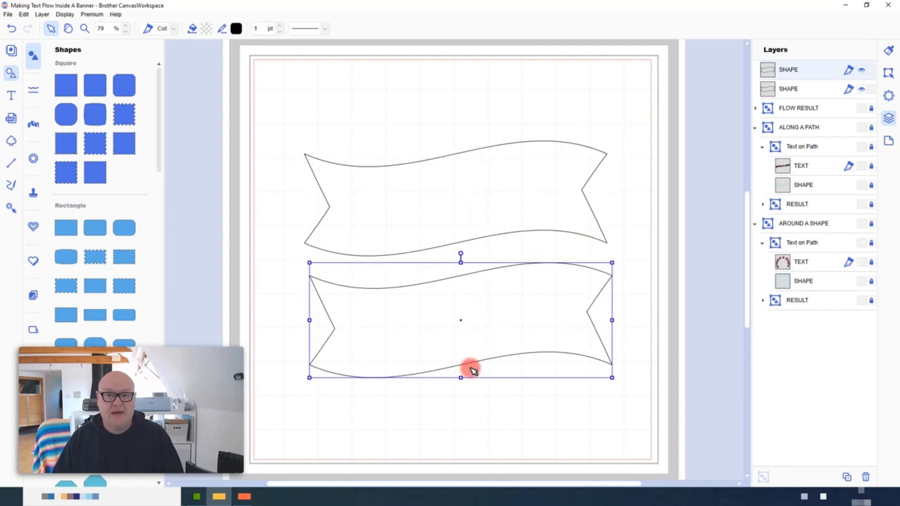
# - Edit the duplicate banner's path and open its outline at the lower edge of the right end notch
pyautogui.doubleClick(503, 360)
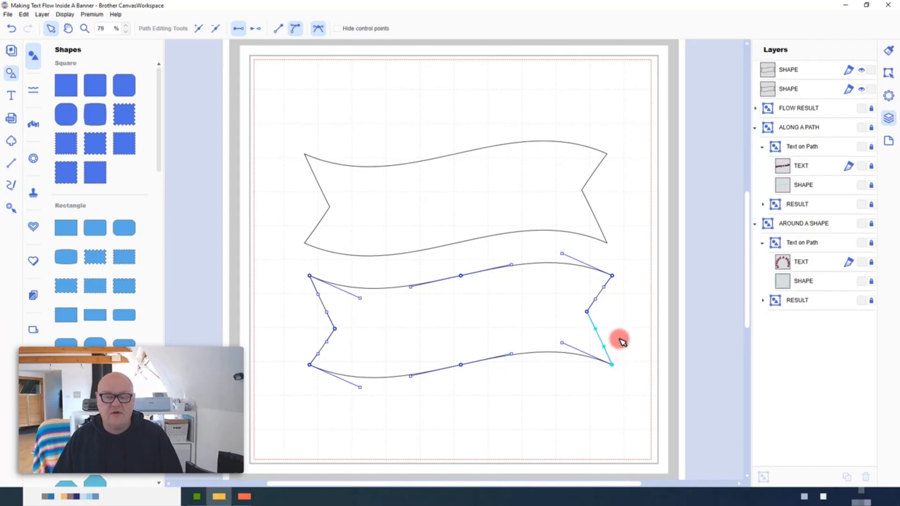
pyautogui.click(256, 32)
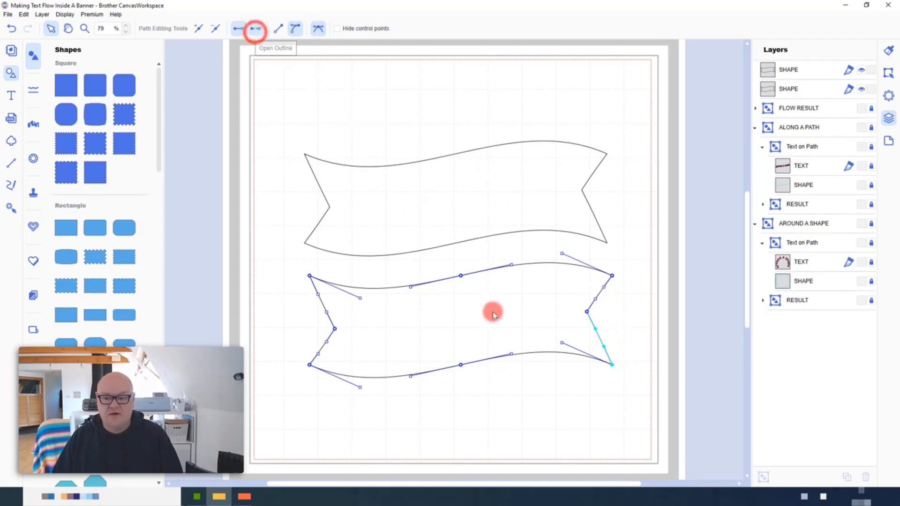
pyautogui.press('Delete')
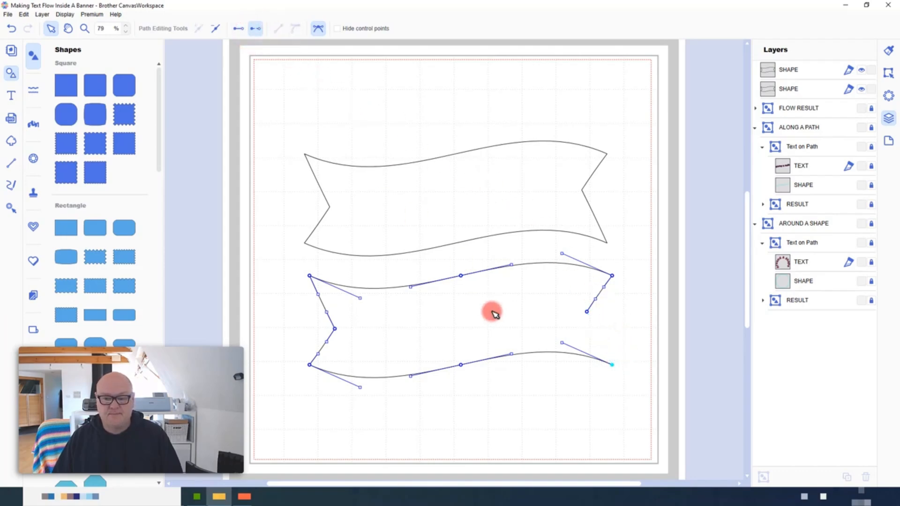
# - Delete the duplicate banner's upper curve and end-notch nodes, keeping only its bottom curve, and finish path editing
pyautogui.click(288, 265)
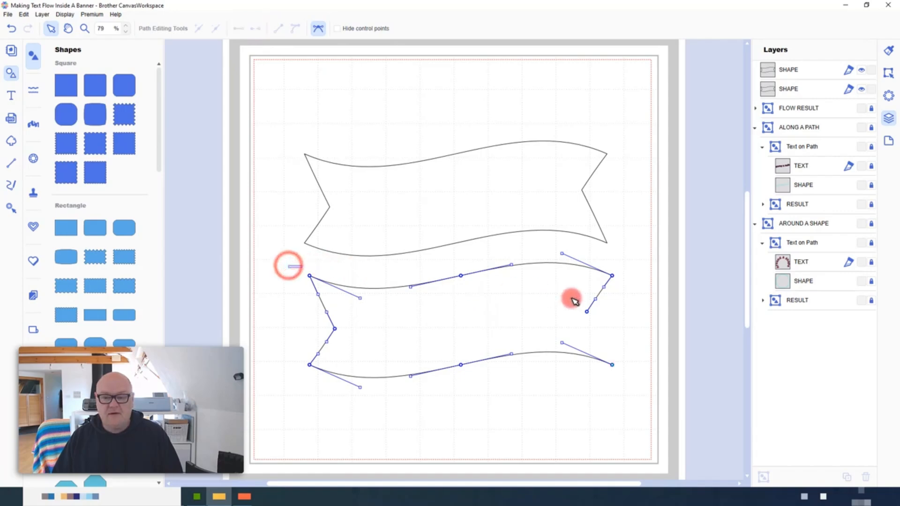
pyautogui.moveTo(575, 302); pyautogui.dragTo(653, 332)
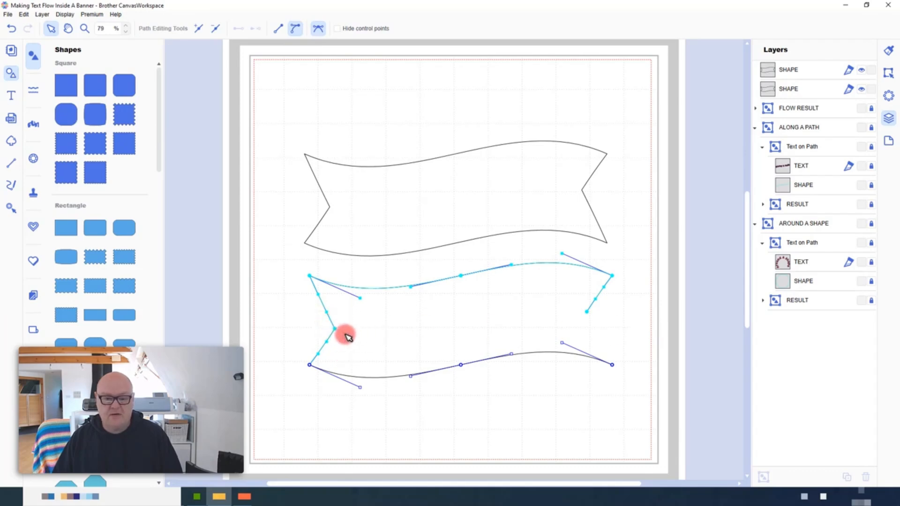
pyautogui.click(217, 28)
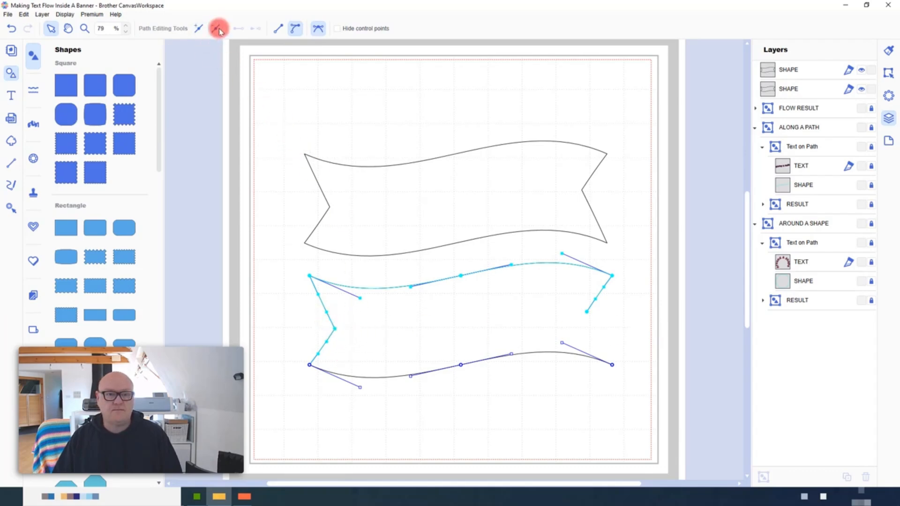
pyautogui.click(311, 323)
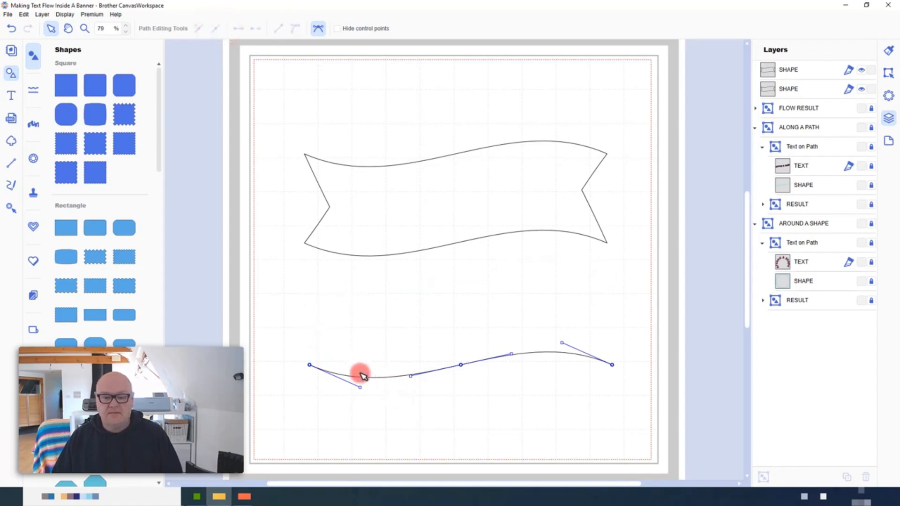
pyautogui.click(618, 404)
# - Lock the original banner's layer and move the remaining curve up through the middle of the banner, between its end notches
pyautogui.click(612, 367)
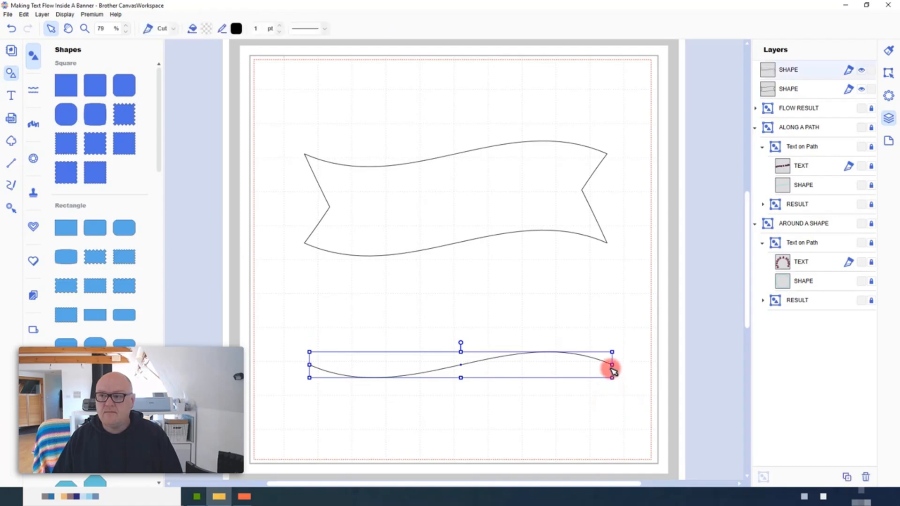
pyautogui.click(870, 93)
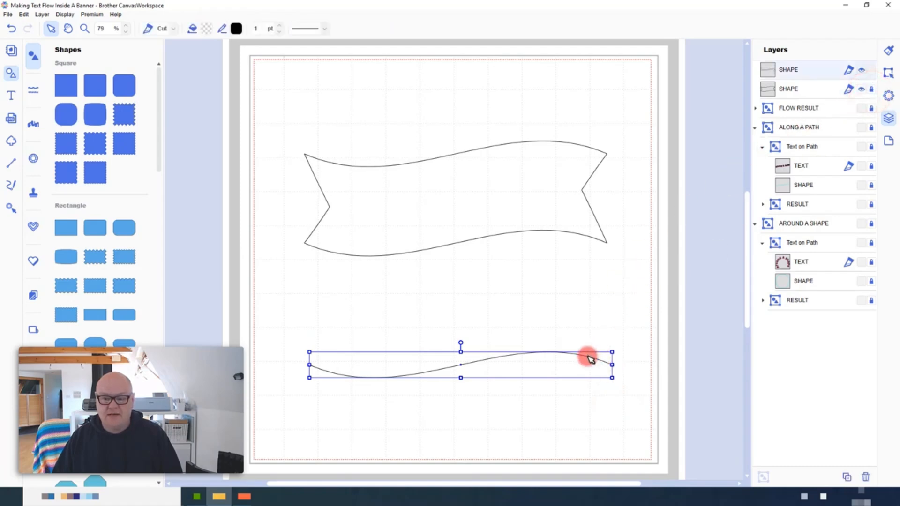
pyautogui.moveTo(591, 359); pyautogui.dragTo(590, 194)
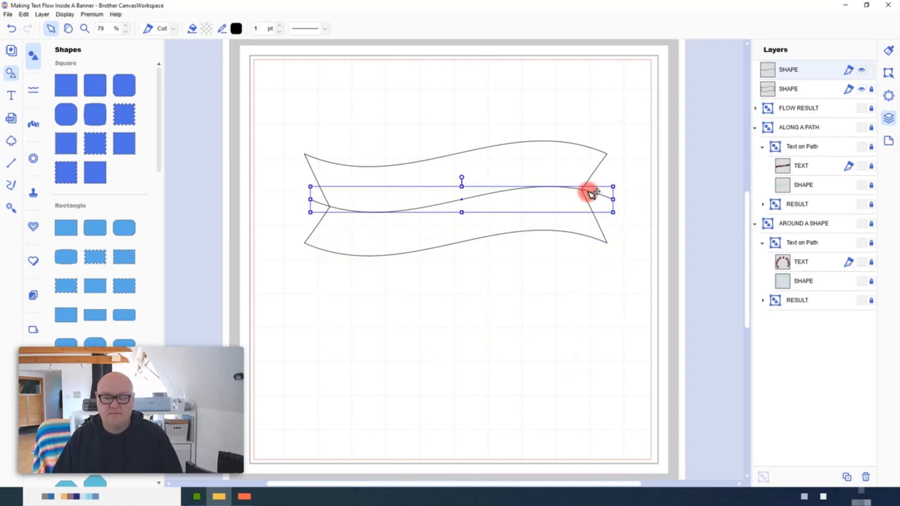
pyautogui.click(590, 323)
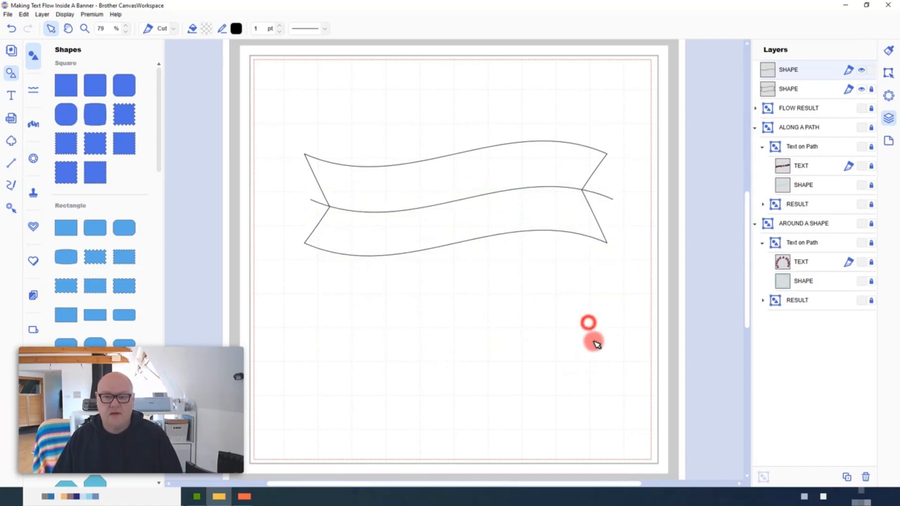
# - Add the text "CONGRATS!" above the banner
pyautogui.click(13, 96)
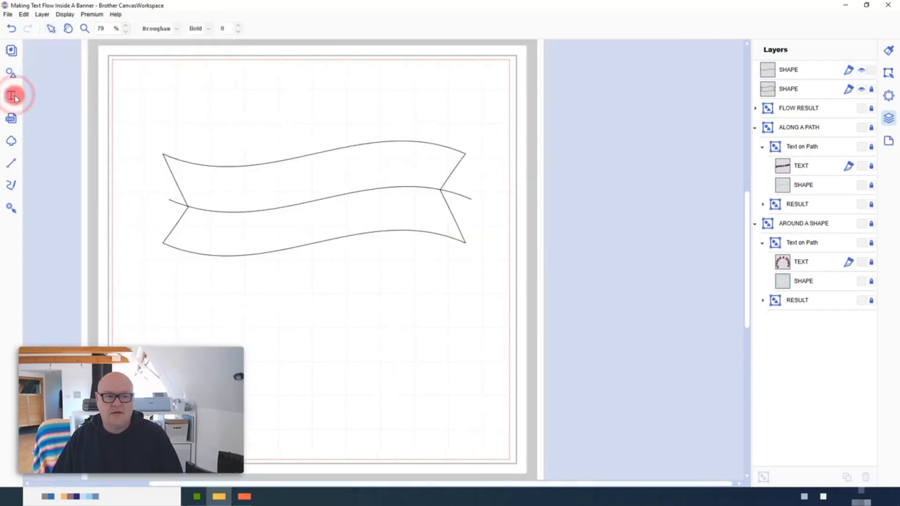
pyautogui.click(255, 97)
pyautogui.press('Escape')
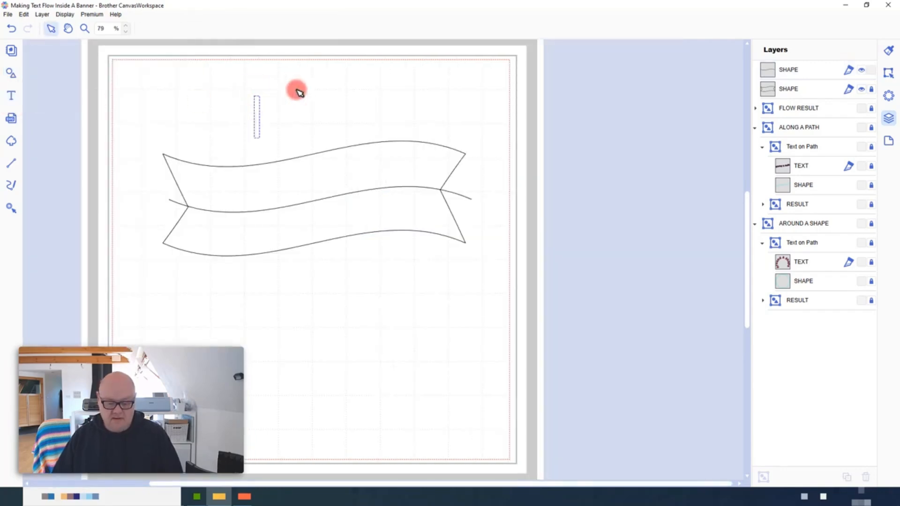
pyautogui.write('TH')
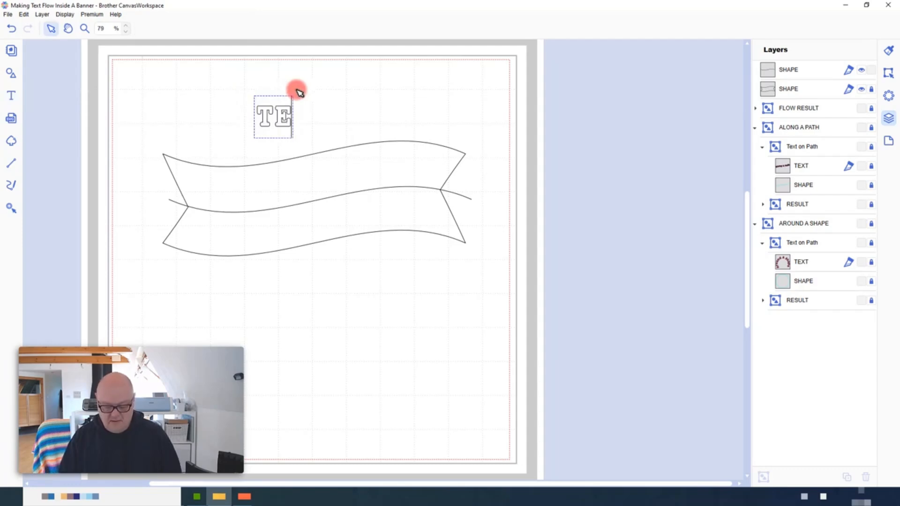
pyautogui.press('BackSpace')
pyautogui.press('BackSpace')
pyautogui.write('CONG')
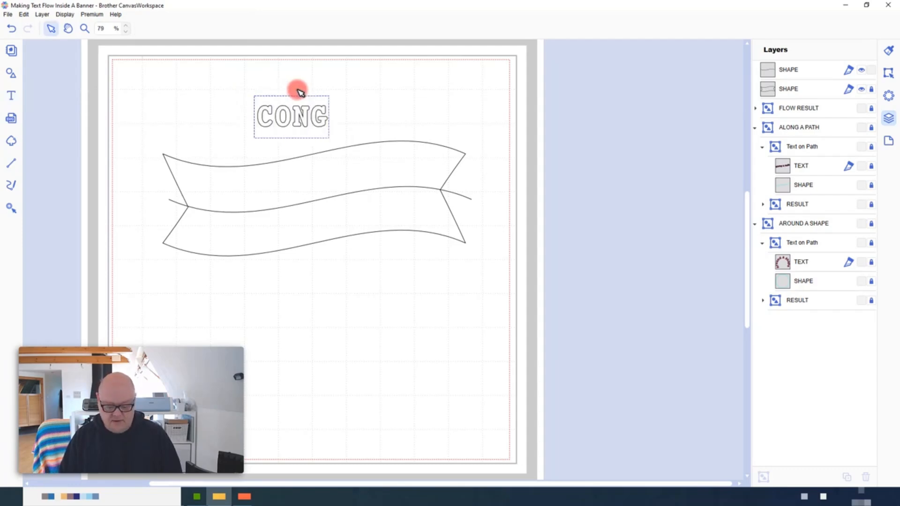
pyautogui.write('RATS!')
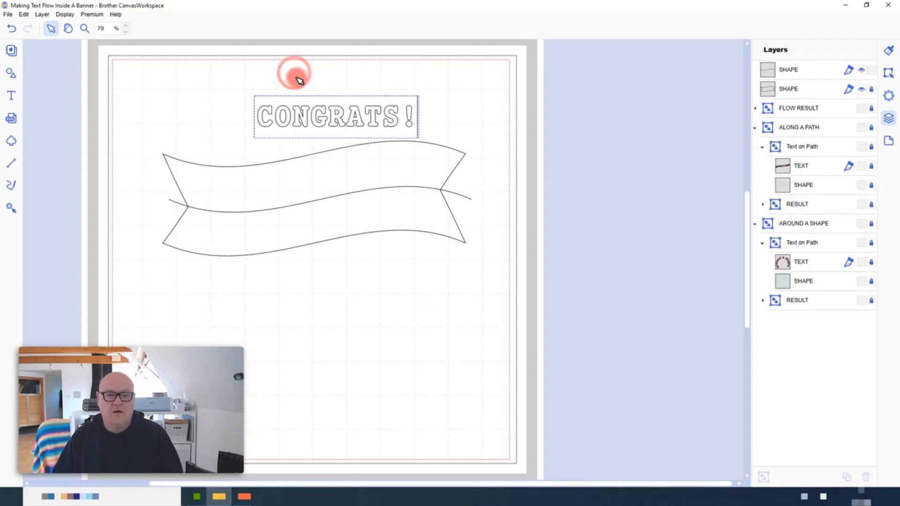
pyautogui.click(298, 80)
pyautogui.click(11, 73)
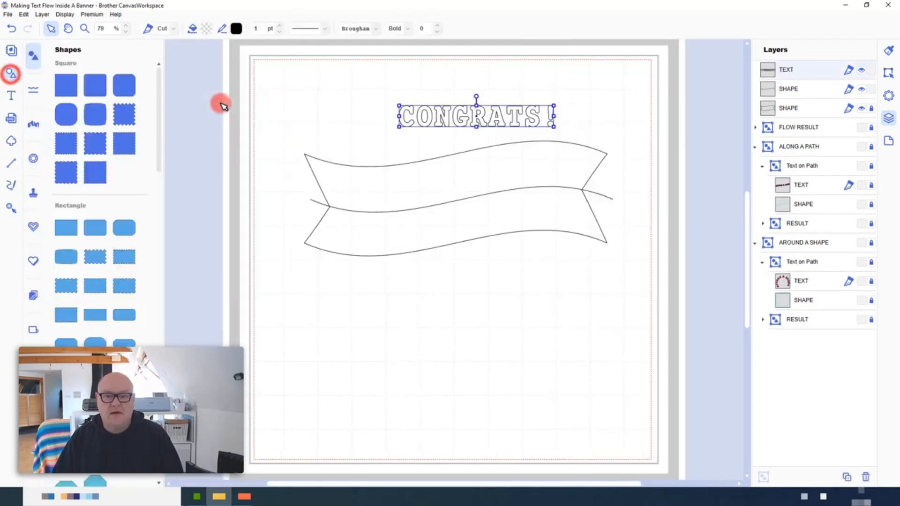
# - Fill the CONGRATS! text with pink
pyautogui.click(205, 29)
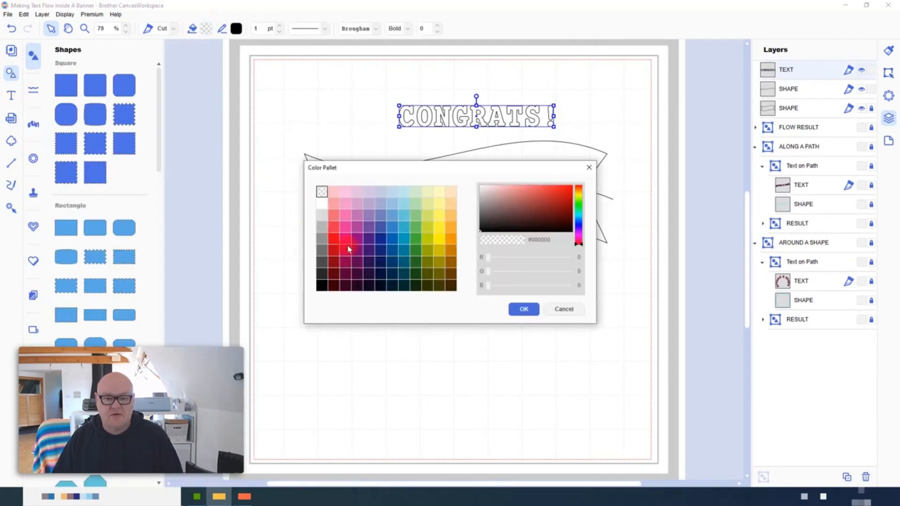
pyautogui.click(347, 232)
pyautogui.click(522, 309)
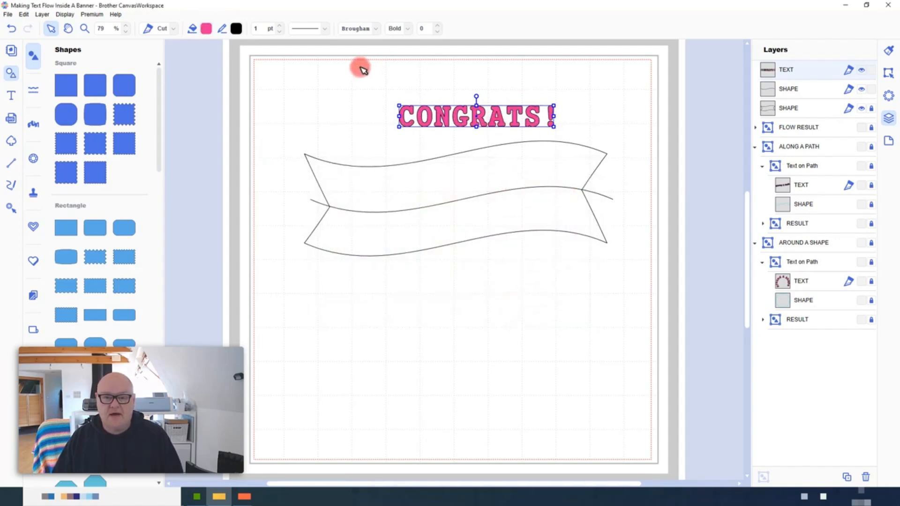
# - Fit the CONGRATS! text to the middle curve and set its vertical alignment on the path to Middle
pyautogui.moveTo(360, 67); pyautogui.dragTo(486, 231)
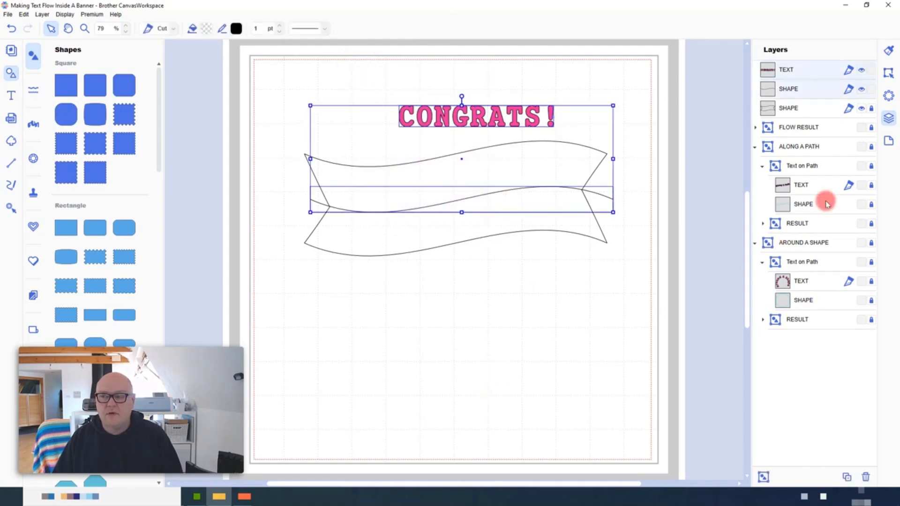
pyautogui.click(888, 73)
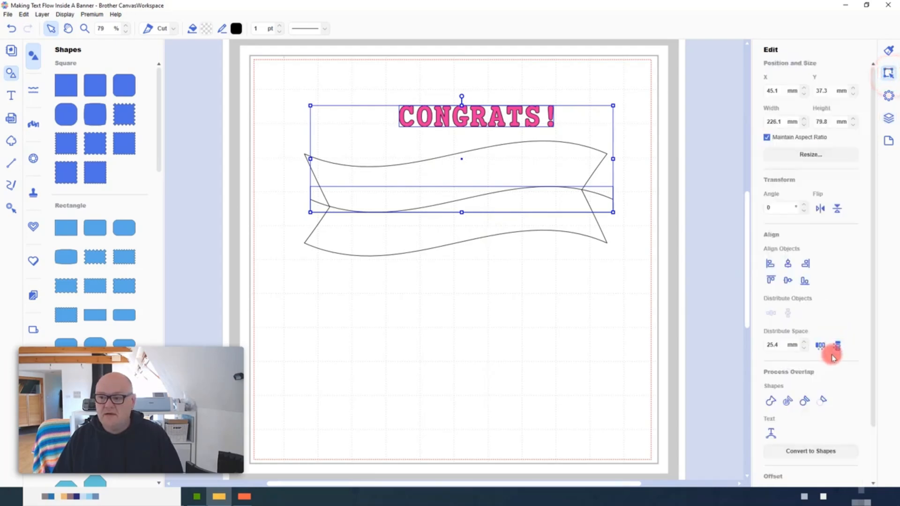
pyautogui.click(772, 433)
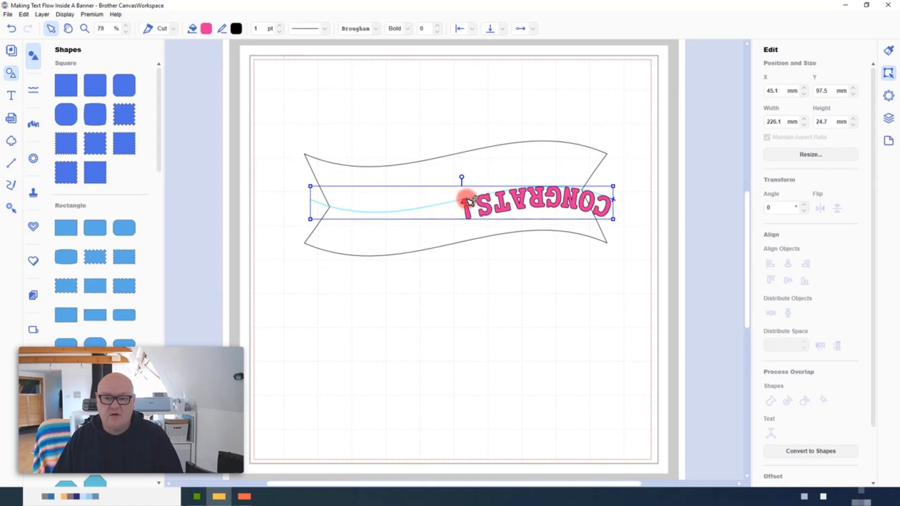
pyautogui.click(502, 28)
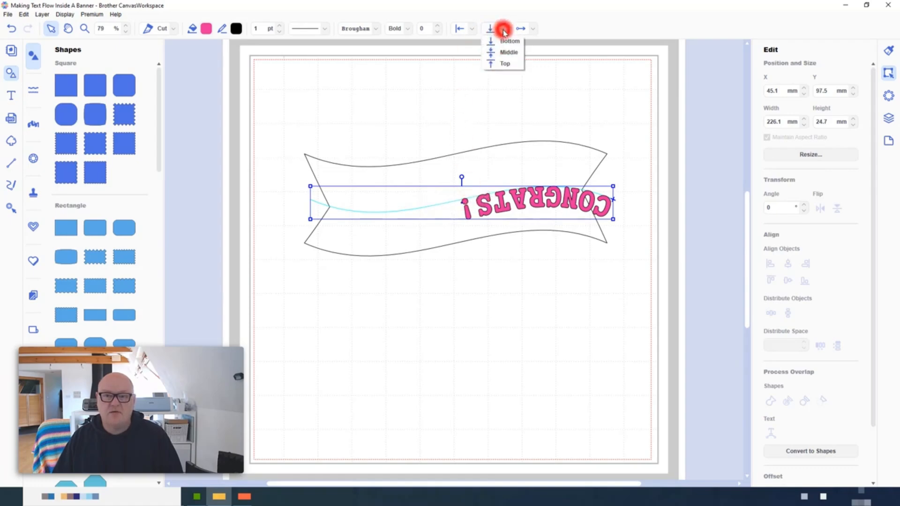
pyautogui.click(510, 53)
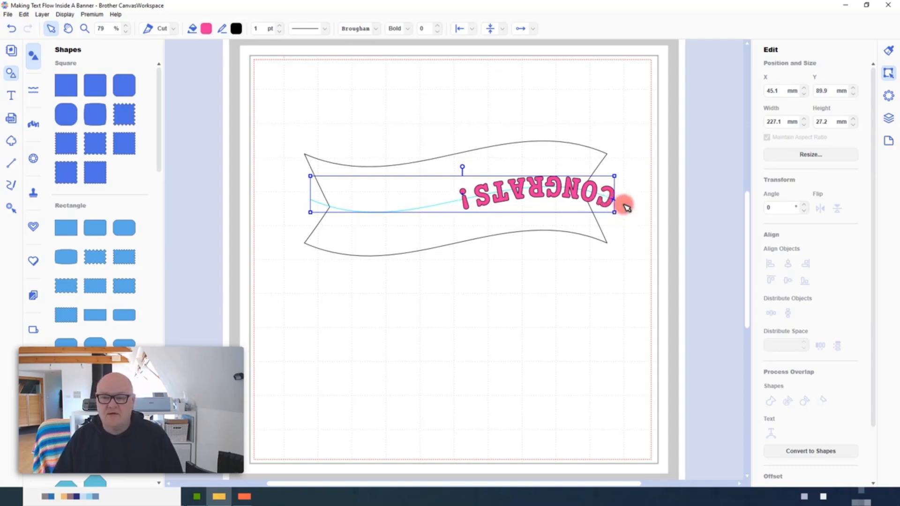
# - Slide the text along the curve to the banner's centre and rotate the text-on-path object 180° so it reads upright
pyautogui.moveTo(613, 196); pyautogui.dragTo(535, 196)
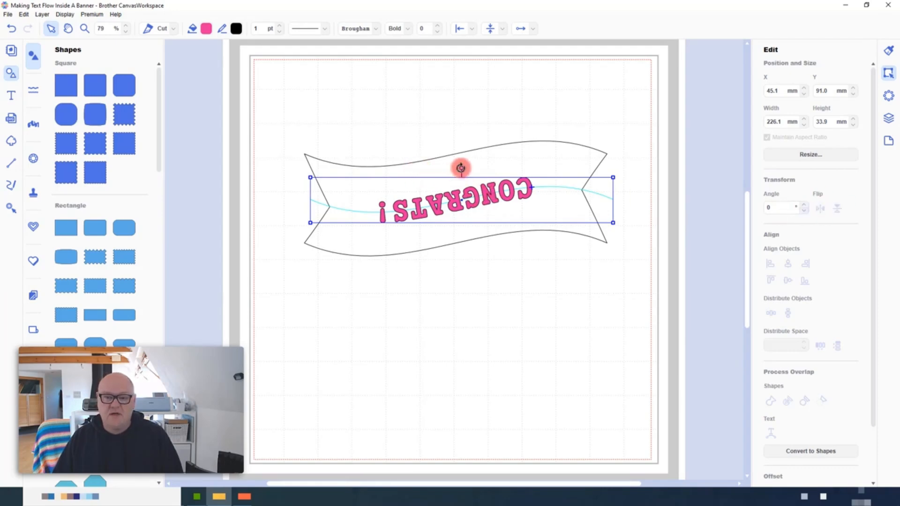
pyautogui.moveTo(461, 168); pyautogui.dragTo(474, 249)
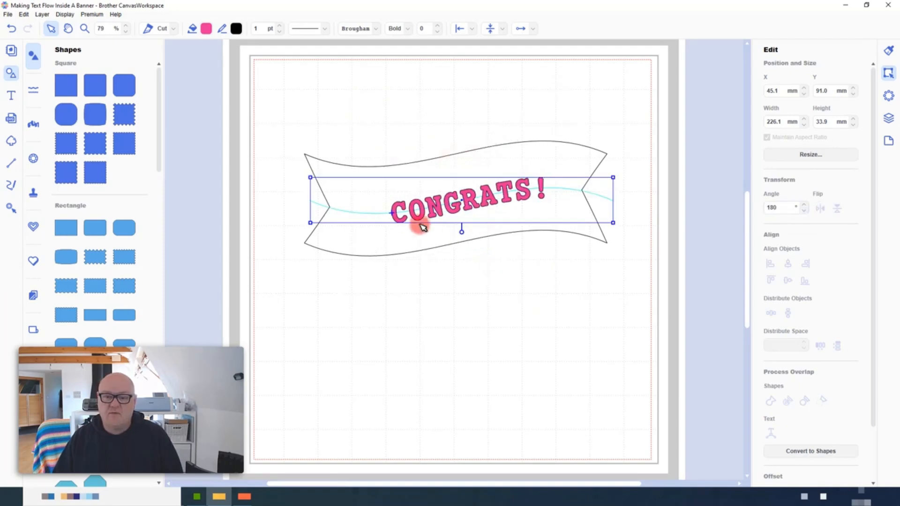
pyautogui.moveTo(396, 216); pyautogui.dragTo(389, 217)
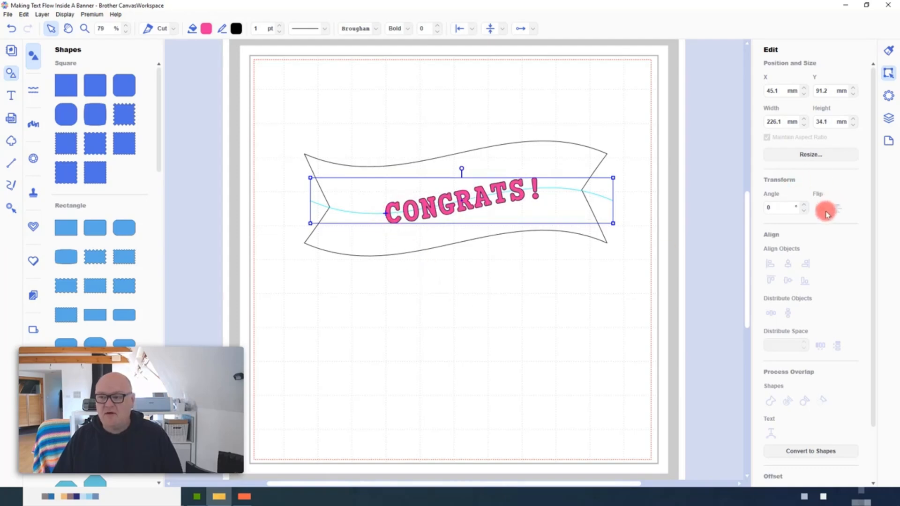
pyautogui.click(566, 275)
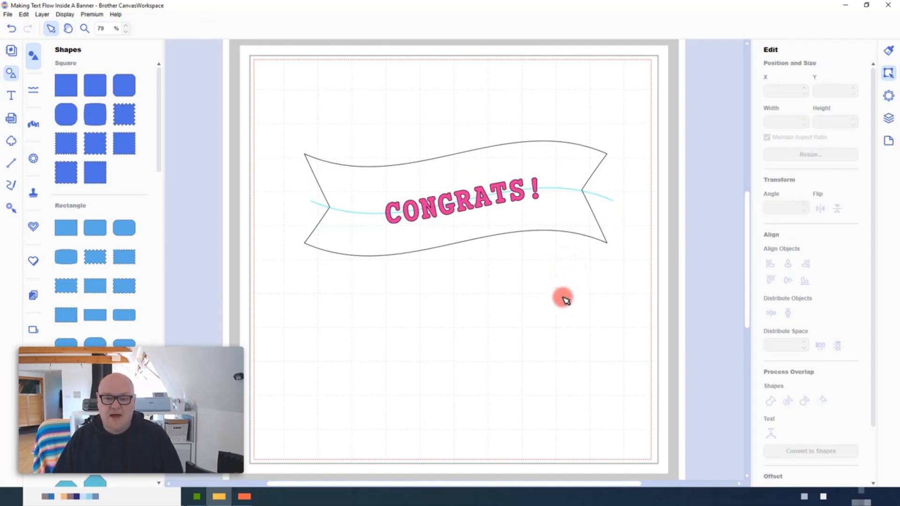
# - Try to enlarge the whole text-on-path object, curve included, to about 256.6 mm wide, and undo the resize
pyautogui.click(520, 197)
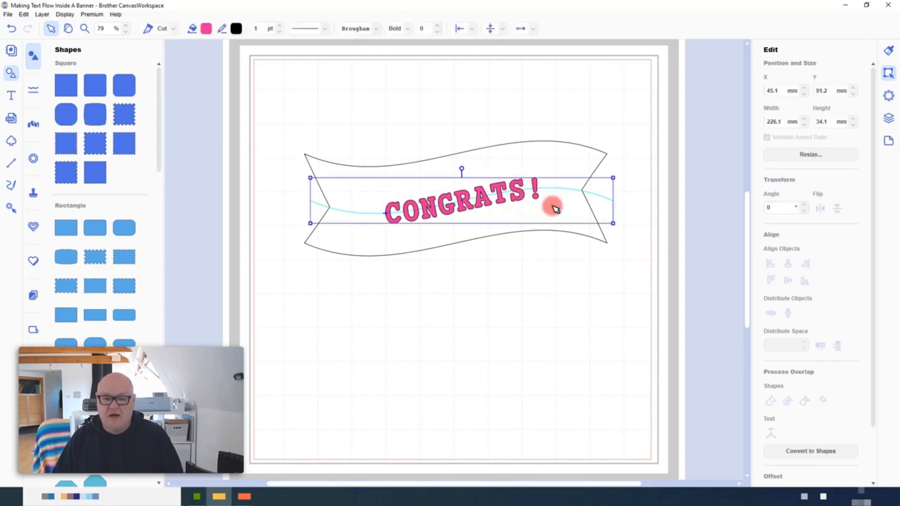
pyautogui.moveTo(613, 224); pyautogui.dragTo(656, 260)
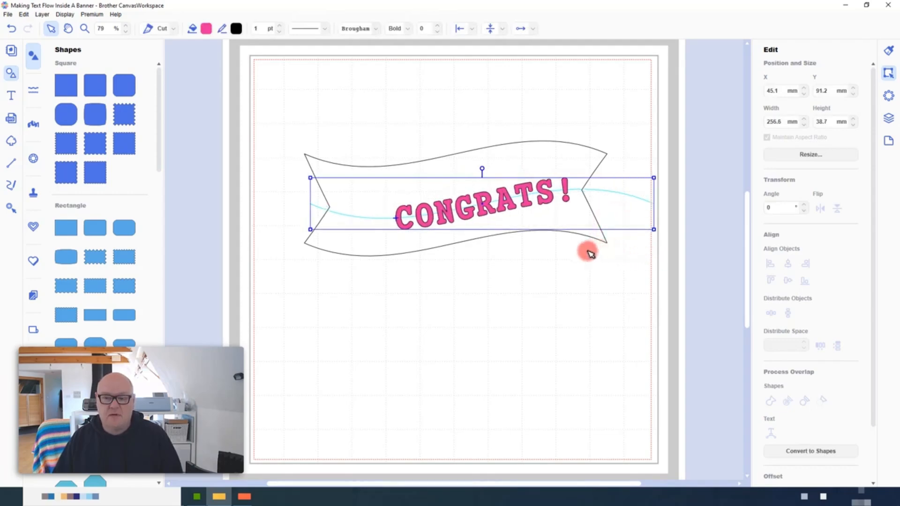
pyautogui.click(549, 265)
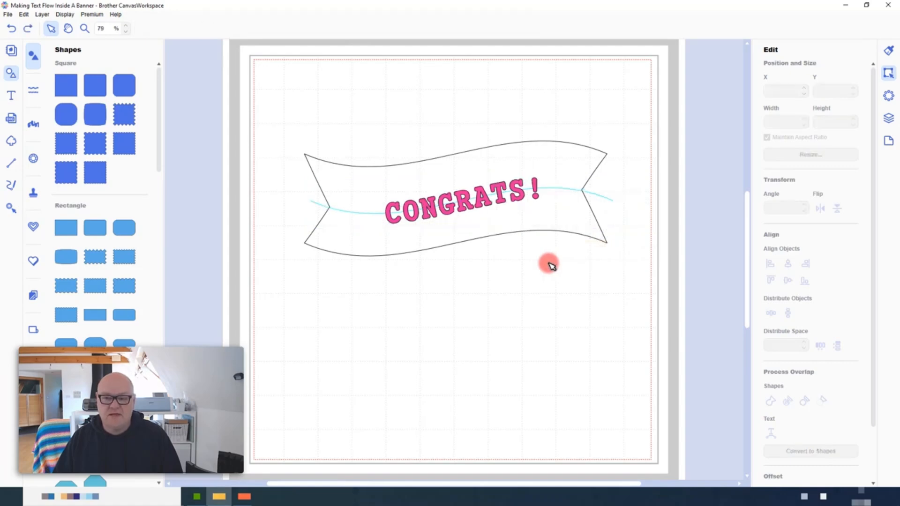
# - Enlarge only the CONGRATS! text within the text-on-path object to about 42 mm high and slide it back along the curve to centre it
pyautogui.click(518, 190)
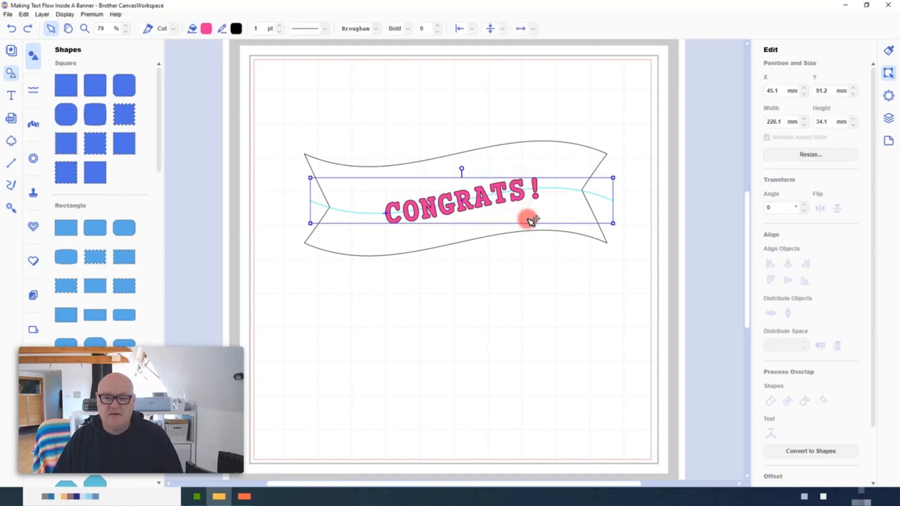
pyautogui.doubleClick(516, 191)
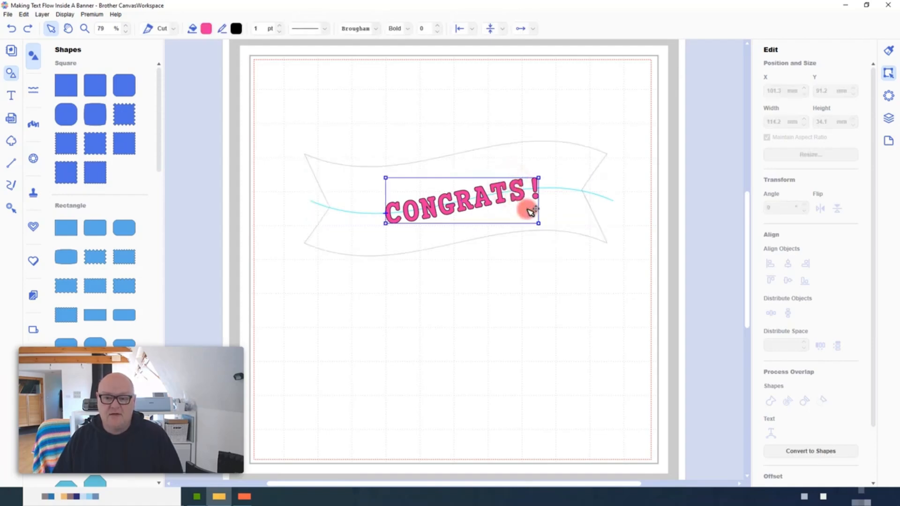
pyautogui.moveTo(538, 224); pyautogui.dragTo(610, 264)
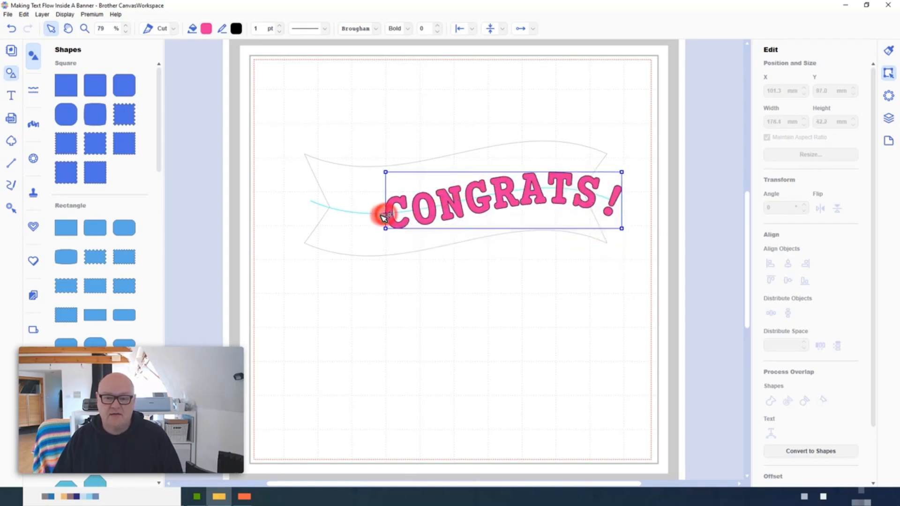
pyautogui.moveTo(383, 216); pyautogui.dragTo(341, 222)
pyautogui.click(564, 347)
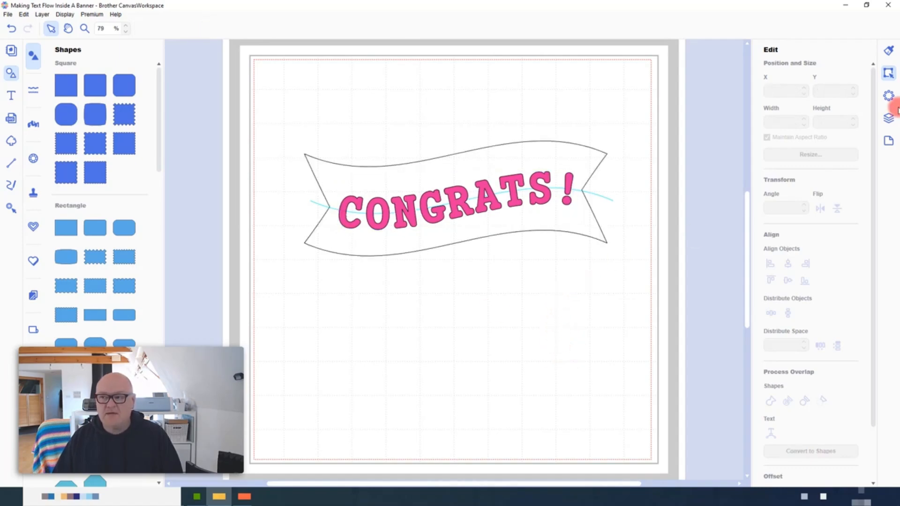
# - Change the line type of the CONGRATS! TEXT layer in the Text on Path group to Draw
pyautogui.click(890, 119)
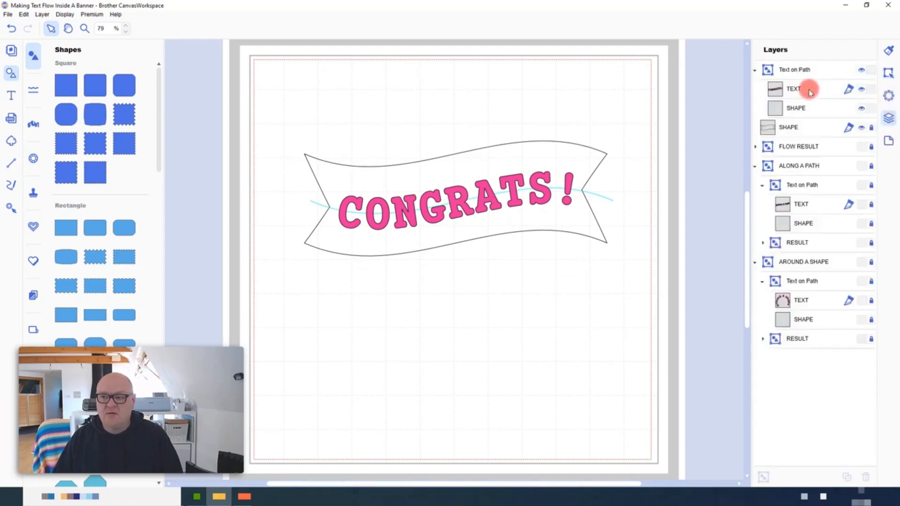
pyautogui.click(810, 90)
pyautogui.click(850, 90)
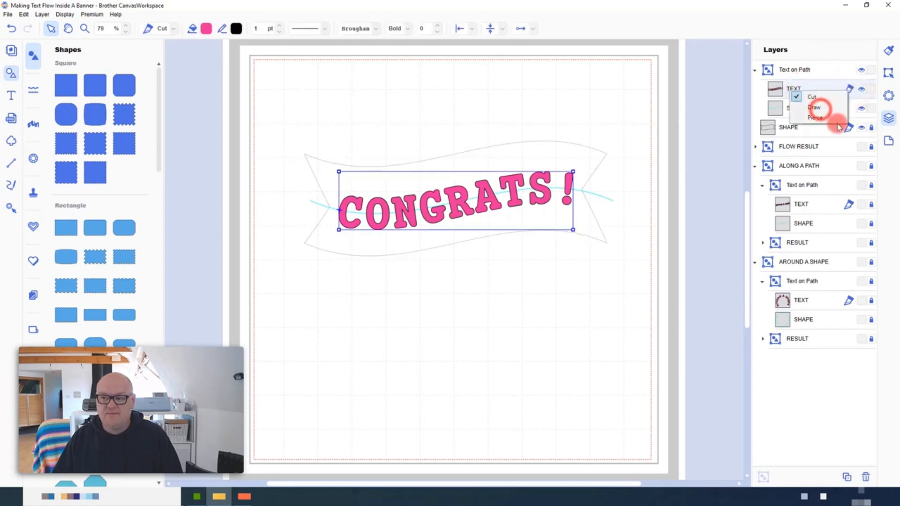
pyautogui.click(815, 108)
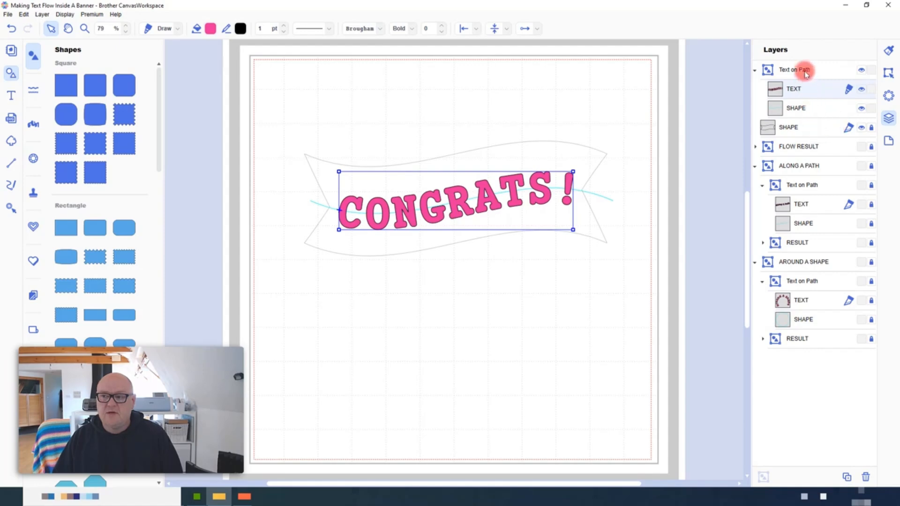
pyautogui.click(631, 112)
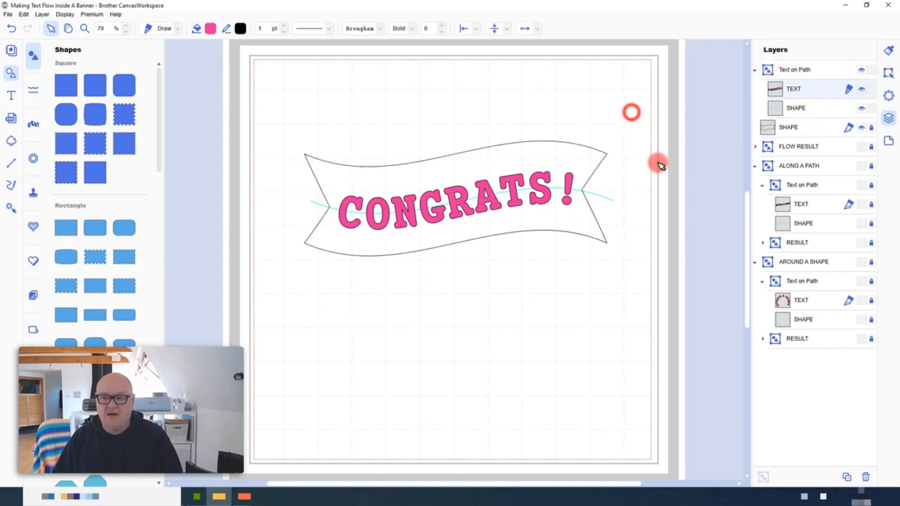
# - Examine the Text on Path layers by selecting the curve shape, the text and the whole group in turn
pyautogui.click(826, 109)
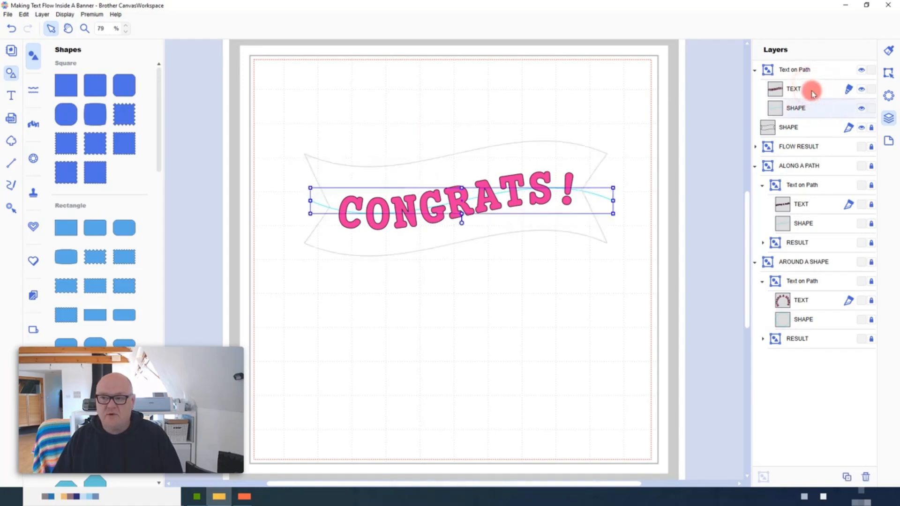
pyautogui.click(816, 89)
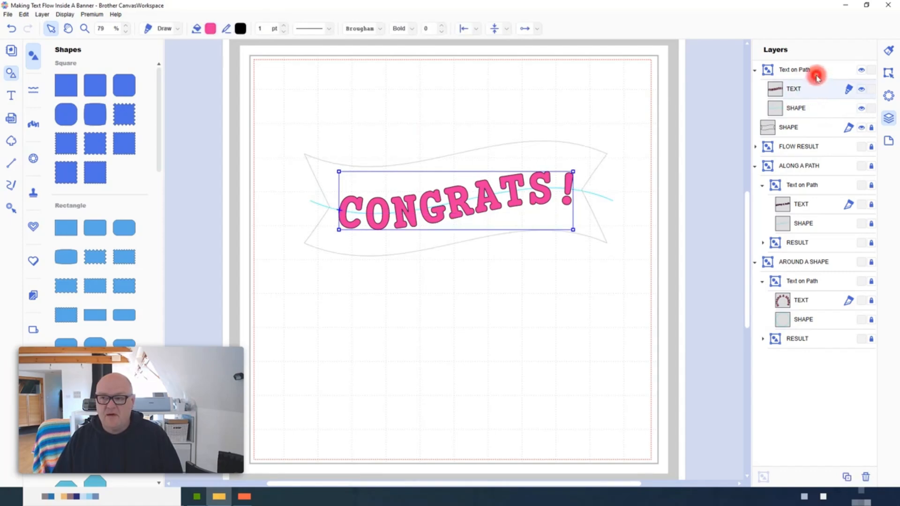
pyautogui.click(816, 77)
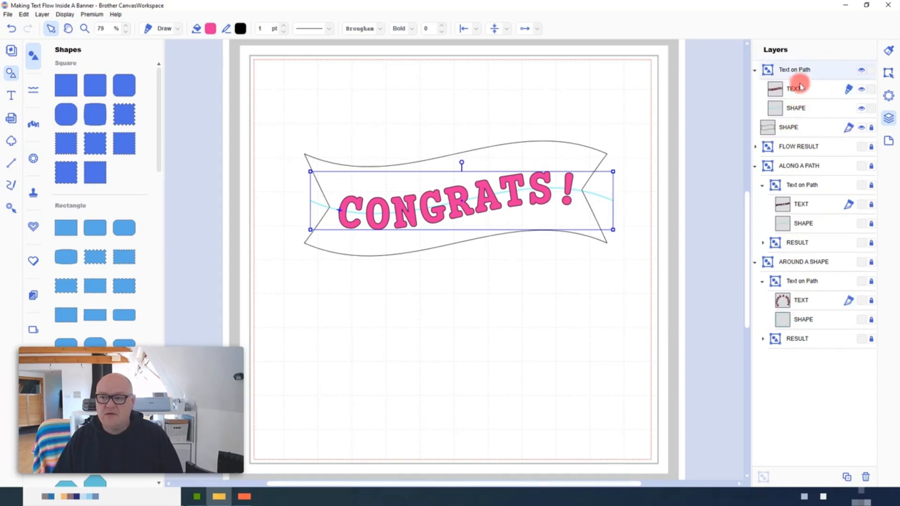
pyautogui.click(445, 125)
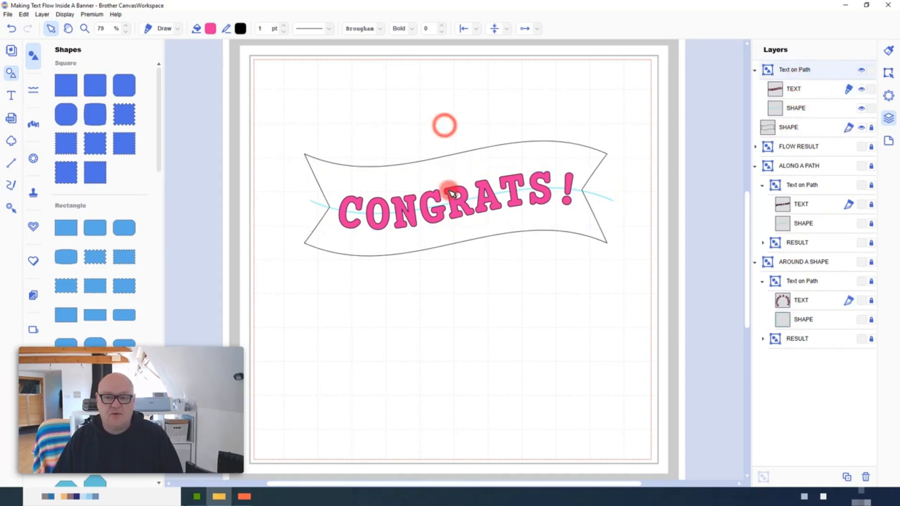